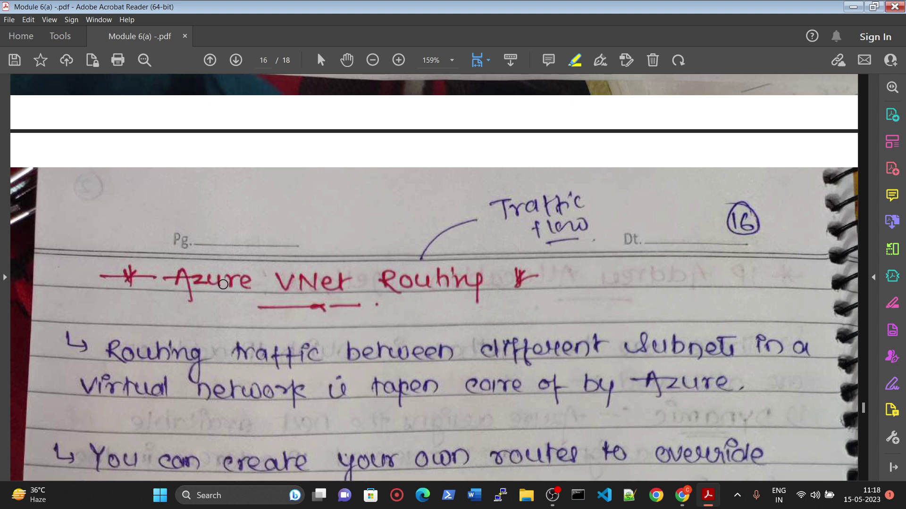
- Highlight the "Azure VNet Routing" heading with a line above it, and circle "Route tables" in the page 16 lab instructions
left_click_drag(183, 280, 481, 283)
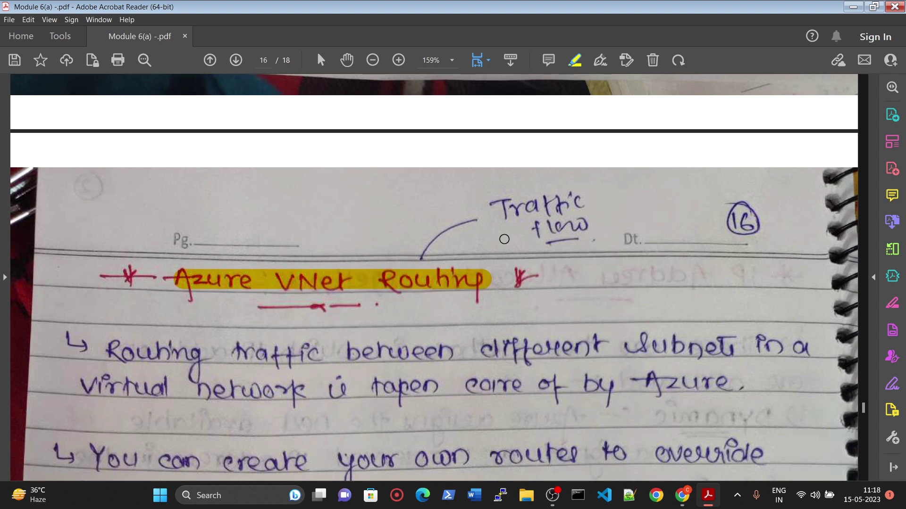
left_click_drag(148, 195, 757, 195)
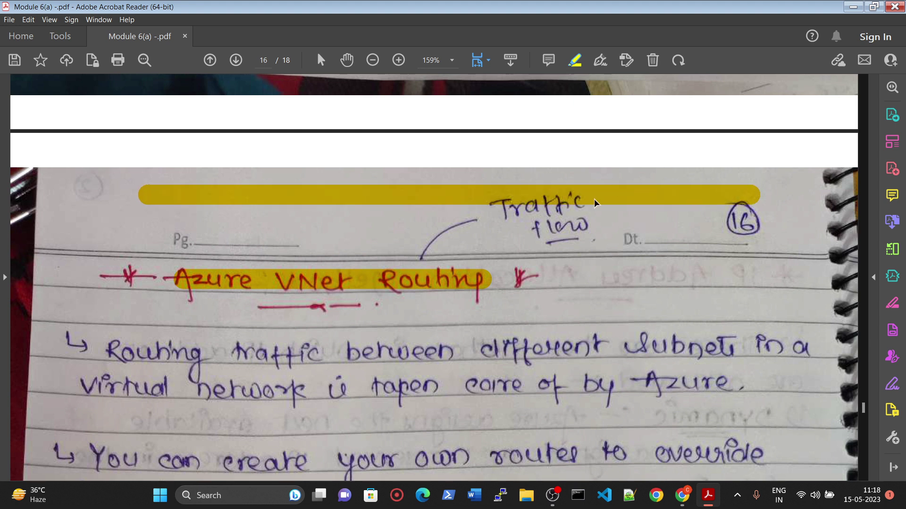
scroll(160, 293, "down", 8)
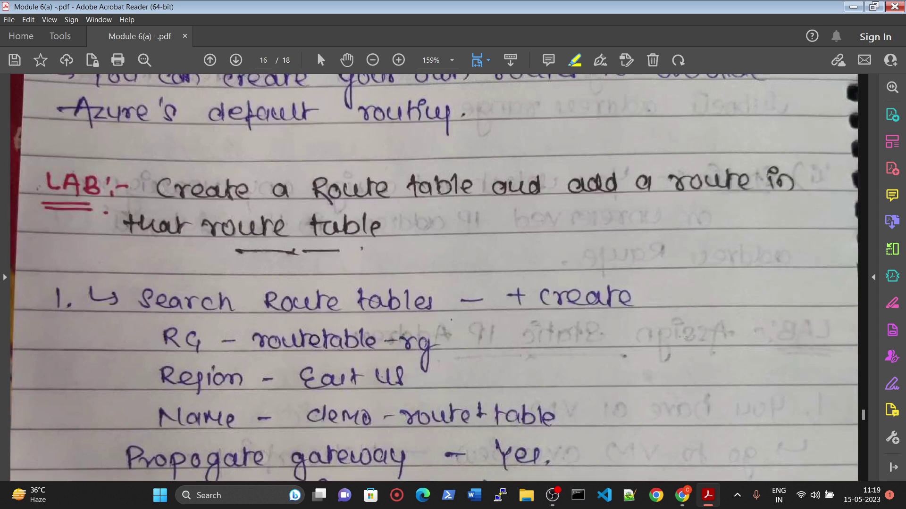
mouse_move(266, 326)
left_mouse_down()
mouse_move(250, 278)
mouse_move(429, 352)
mouse_move(243, 344)
left_mouse_up()
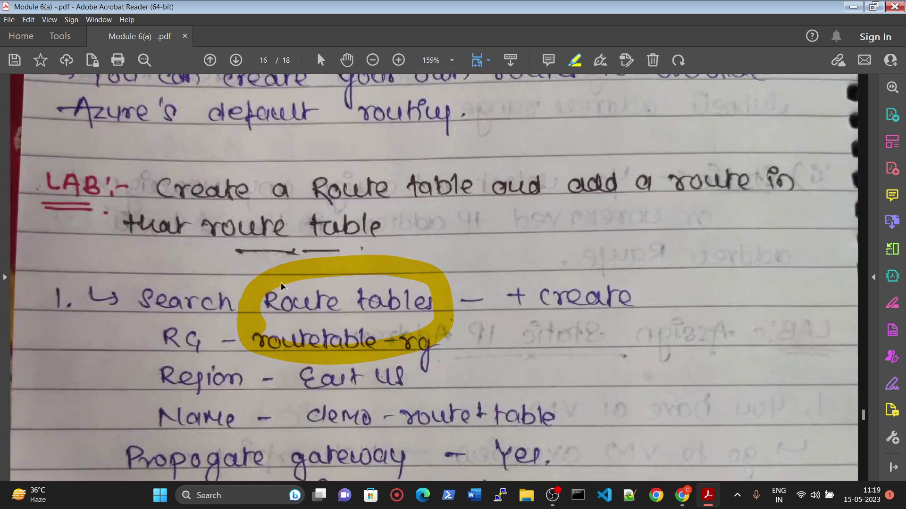
- Box the "Network Interface" heading on page 17 with the highlighter and mark "(NIC)" in its first note
scroll(356, 249, "up", 2)
scroll(356, 248, "up", 4)
scroll(481, 263, "down", 6)
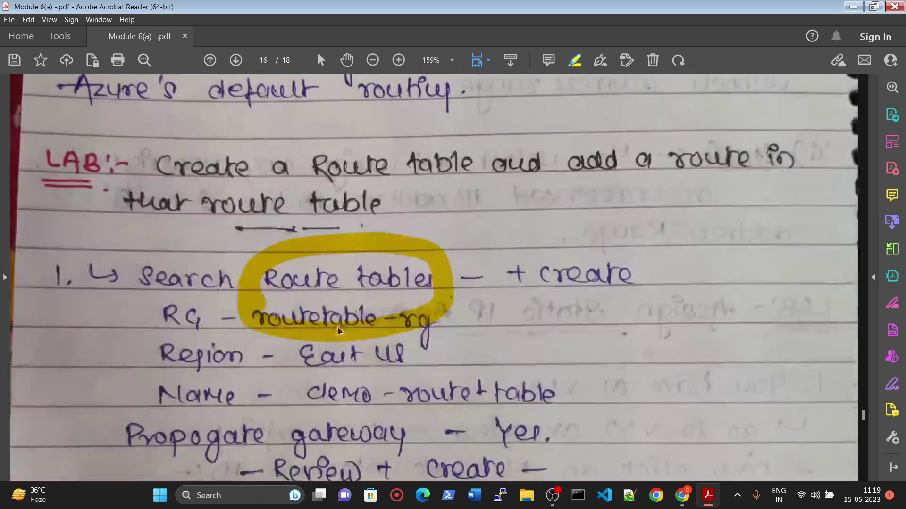
scroll(481, 264, "down", 7)
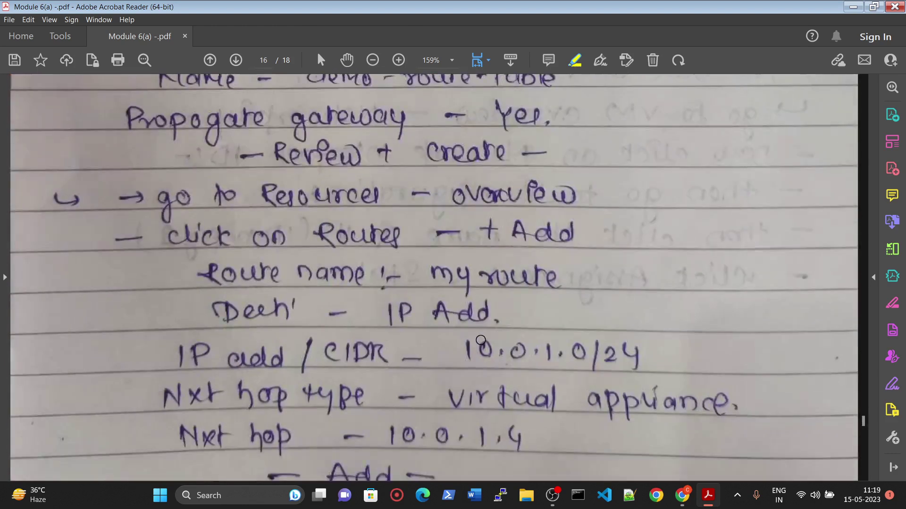
scroll(480, 340, "down", 3)
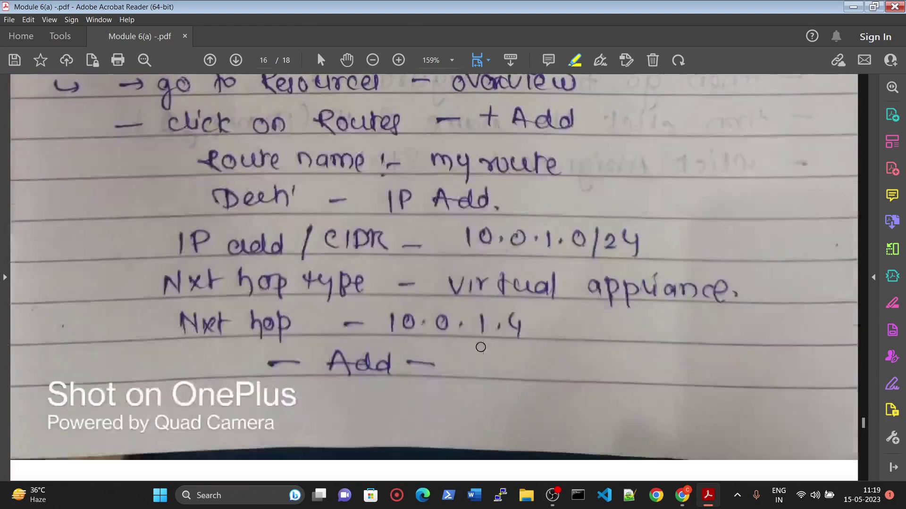
scroll(480, 347, "down", 9)
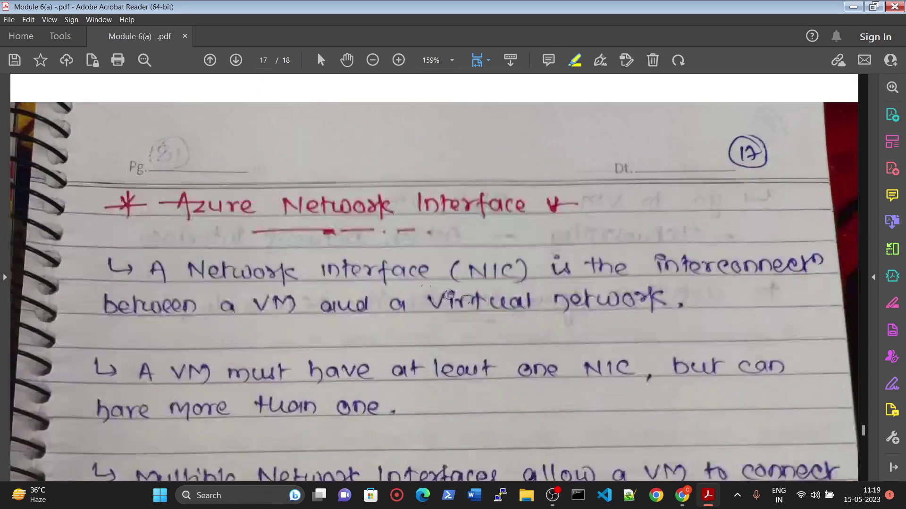
mouse_move(254, 234)
left_mouse_down()
mouse_move(603, 152)
mouse_move(262, 156)
mouse_move(253, 232)
left_mouse_up()
left_click_drag(459, 280, 450, 262)
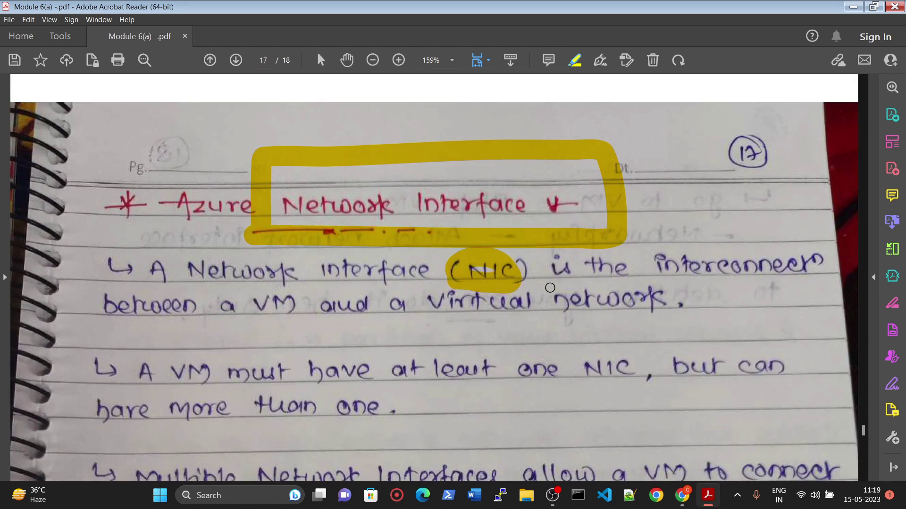
- Look through the Create and Attach NIC lab notes on page 17, and return to the Azure VNet Routing notes
scroll(450, 283, "down", 15)
scroll(473, 207, "up", 1)
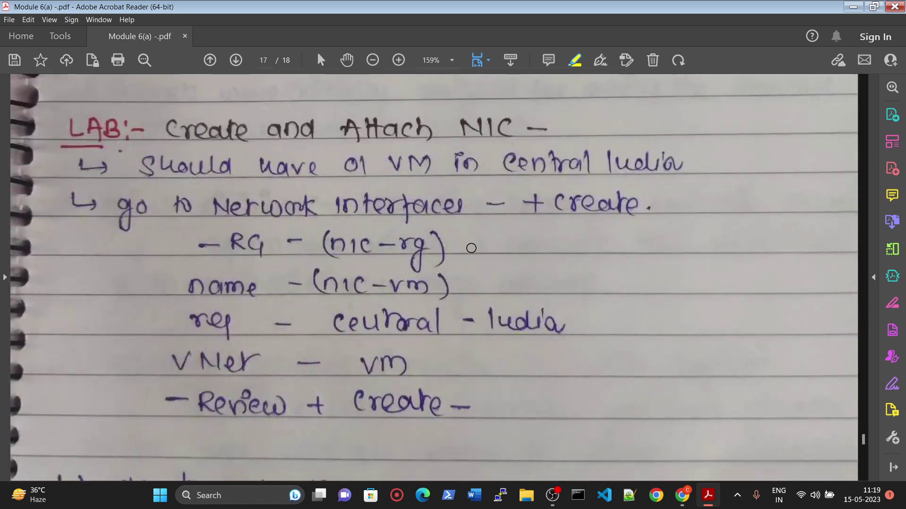
scroll(471, 248, "up", 5)
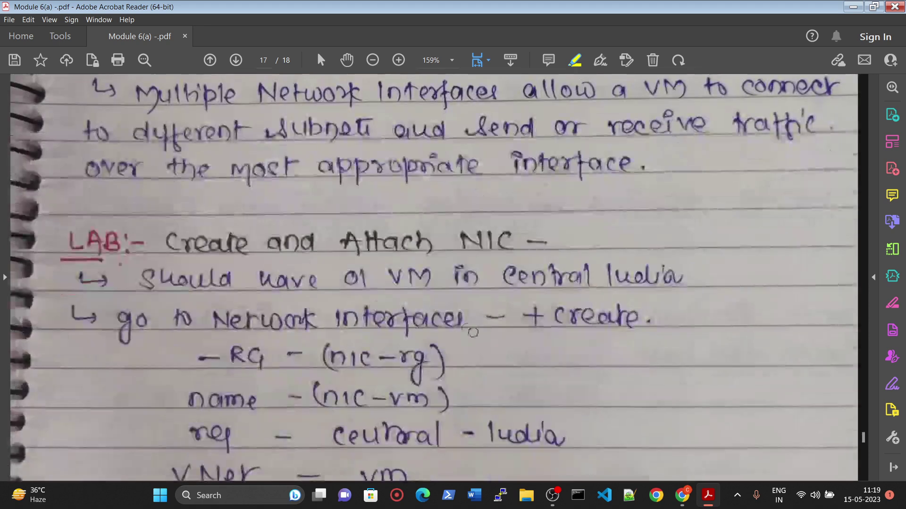
scroll(479, 324, "down", 6)
scroll(471, 316, "up", 20)
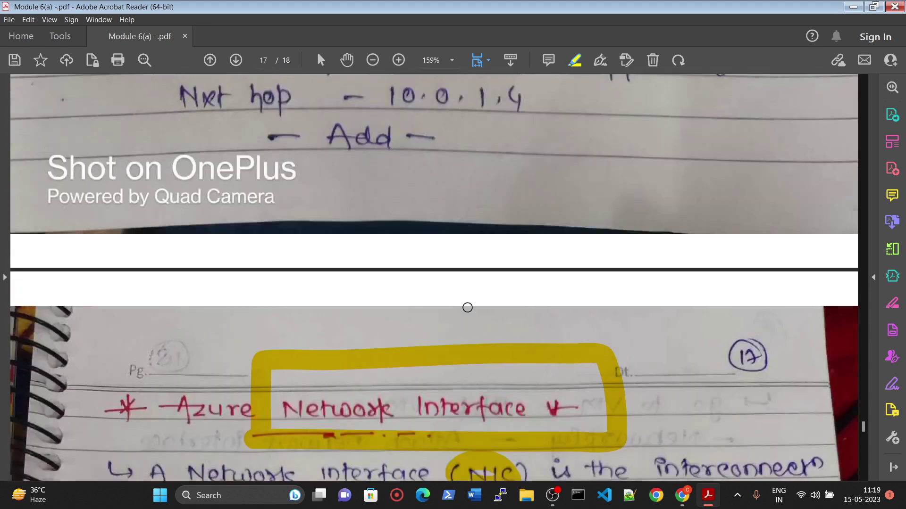
scroll(466, 307, "up", 20)
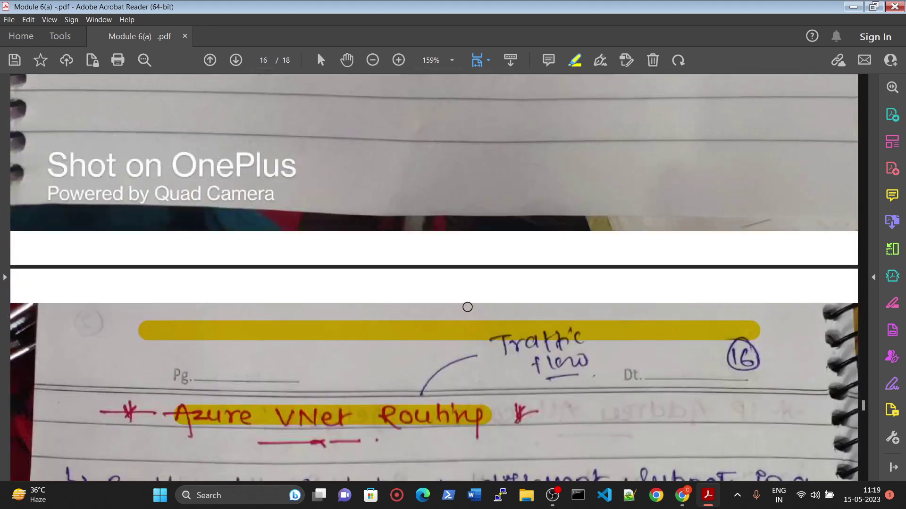
scroll(467, 307, "down", 3)
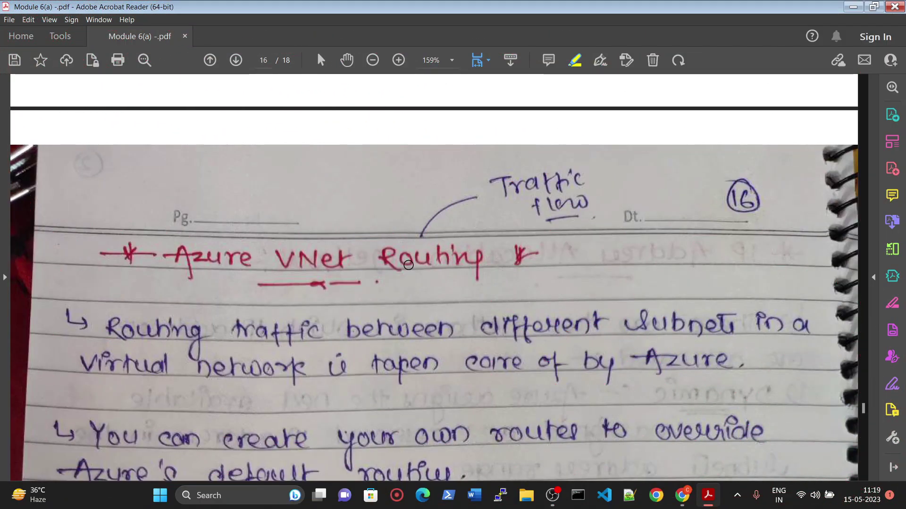
scroll(406, 286, "down", 3)
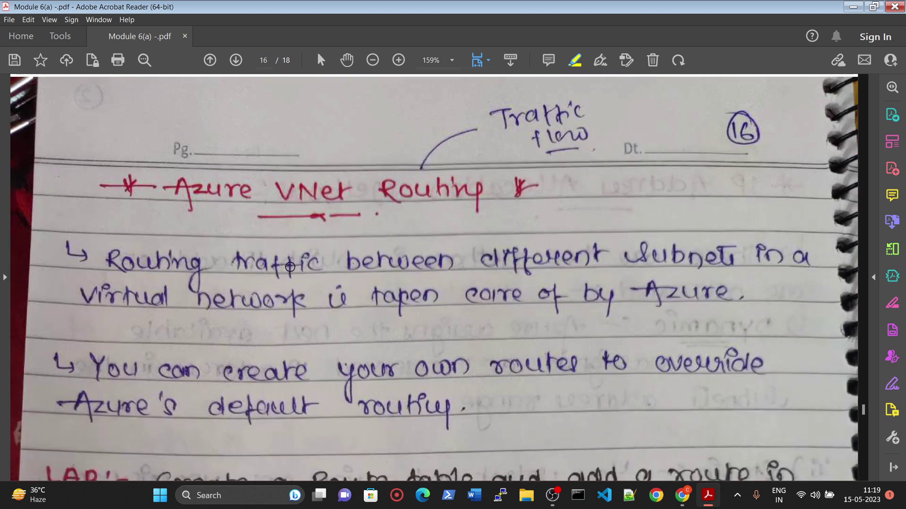
- Highlight "Azure" at the end of the first routing note and sketch two circles joined by a line above the heading
left_click_drag(745, 298, 616, 299)
left_click_drag(701, 93, 736, 102)
mouse_move(221, 107)
left_mouse_down()
mouse_move(210, 142)
mouse_move(250, 83)
left_mouse_up()
mouse_move(323, 139)
left_mouse_down()
mouse_move(313, 137)
mouse_move(427, 123)
mouse_move(667, 125)
left_mouse_up()
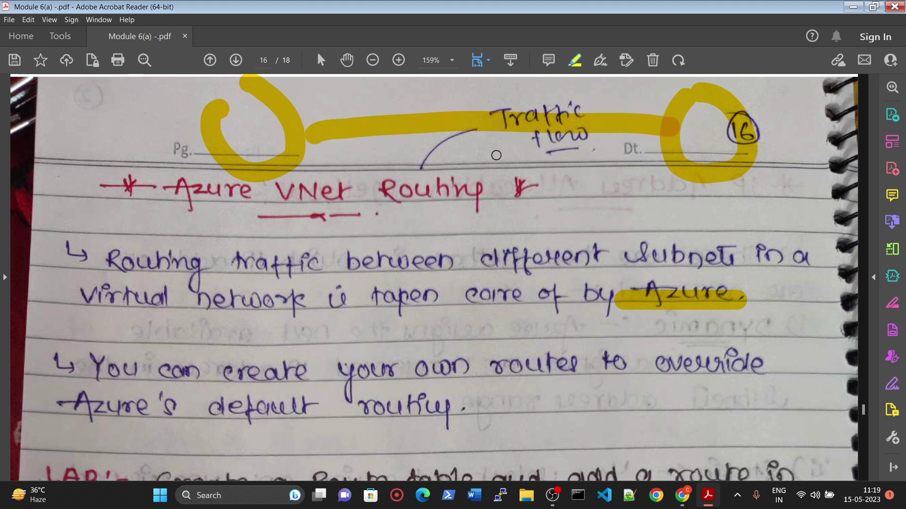
- Highlight "Routing" in the page heading and add highlighter strokes over the "Traffic flow" note
left_click_drag(381, 188, 519, 187)
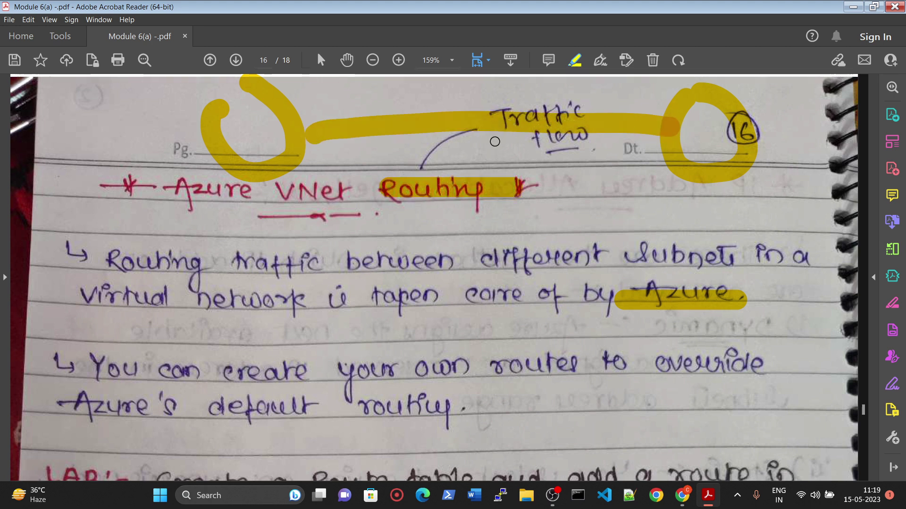
left_click_drag(494, 141, 585, 81)
left_click_drag(536, 160, 590, 126)
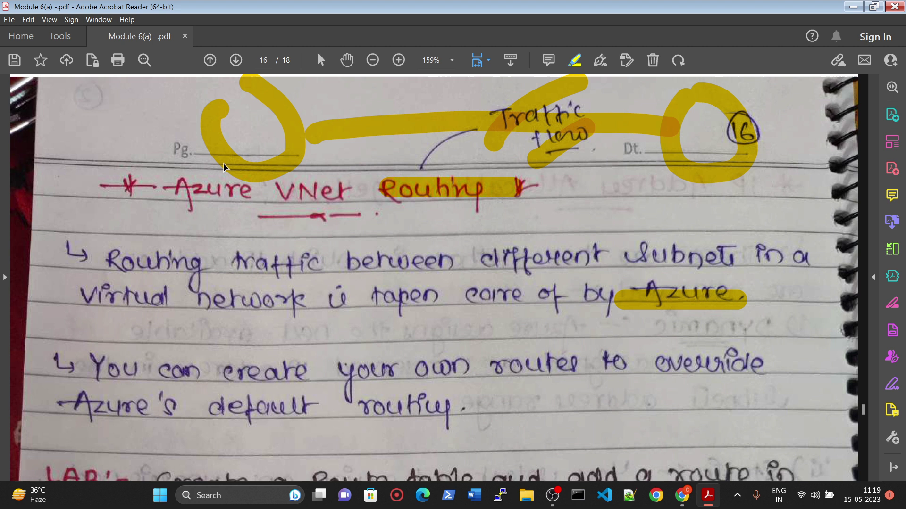
mouse_move(740, 263)
left_mouse_down()
mouse_move(708, 253)
mouse_move(729, 337)
mouse_move(755, 248)
left_mouse_up()
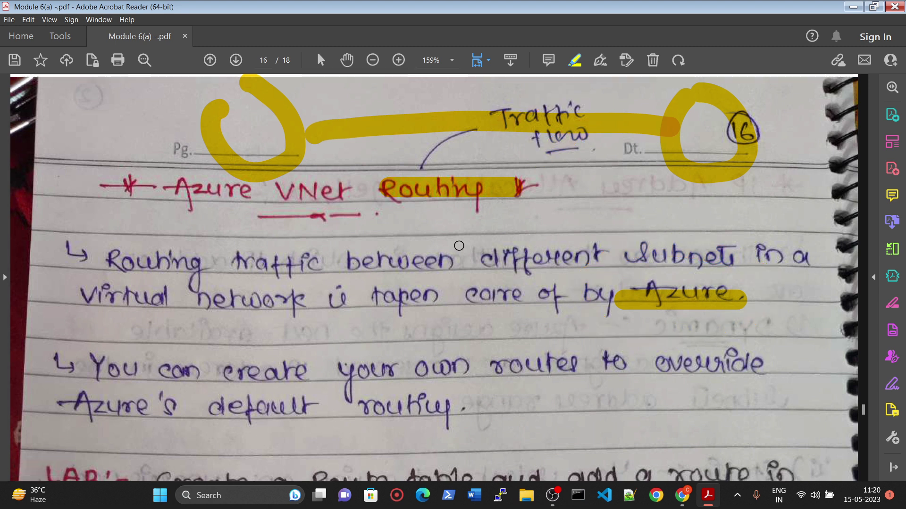
- Join the two circles with an upper and a lower curved path, cross out the upper one and box the lower one
mouse_move(300, 123)
left_mouse_down()
mouse_move(478, 96)
mouse_move(682, 123)
left_mouse_up()
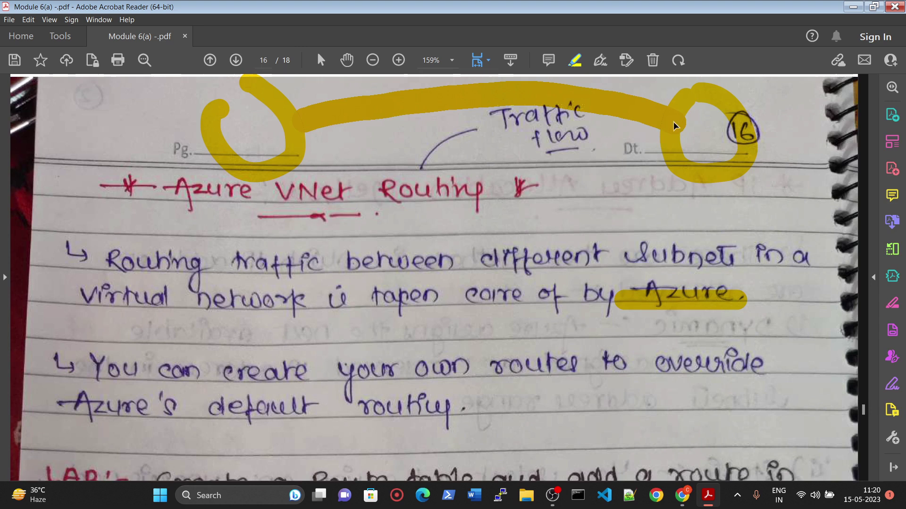
mouse_move(376, 89)
left_mouse_down()
mouse_move(345, 100)
mouse_move(394, 119)
left_mouse_up()
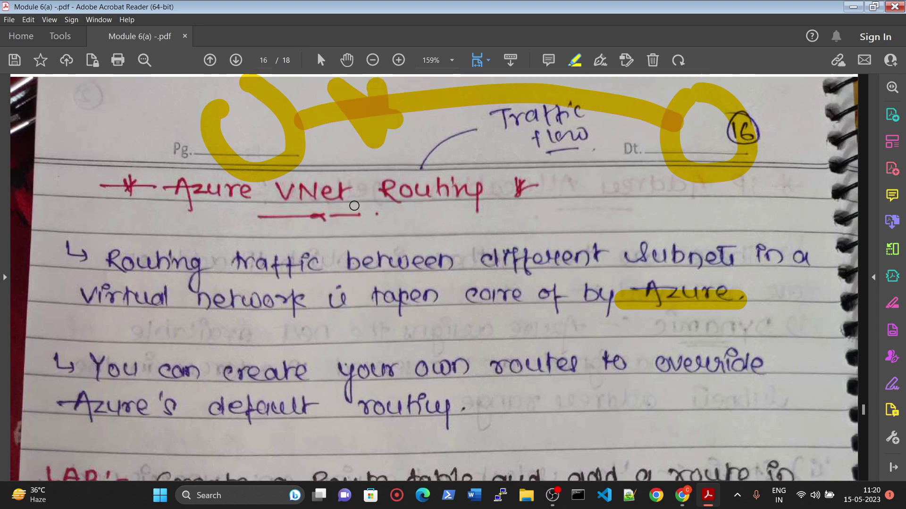
mouse_move(307, 172)
left_mouse_down()
mouse_move(592, 192)
mouse_move(700, 170)
left_mouse_up()
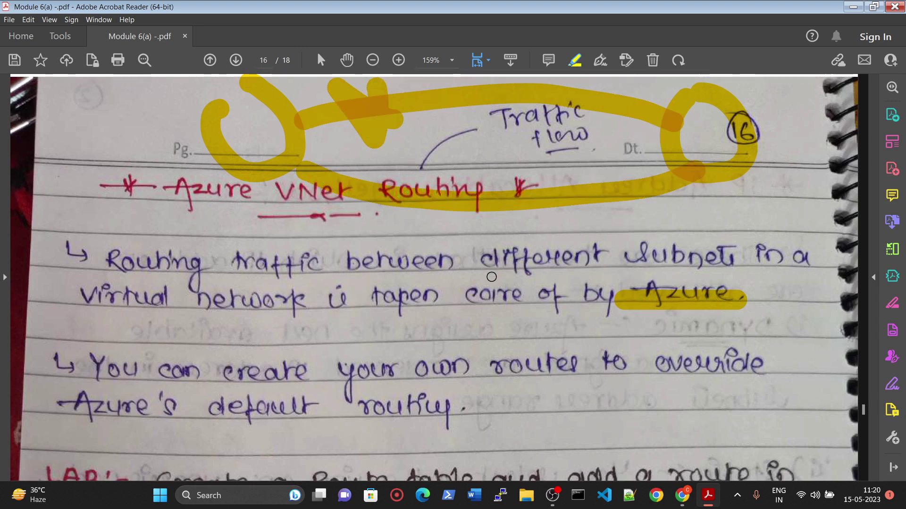
mouse_move(498, 169)
left_mouse_down()
mouse_move(415, 255)
mouse_move(398, 137)
left_mouse_up()
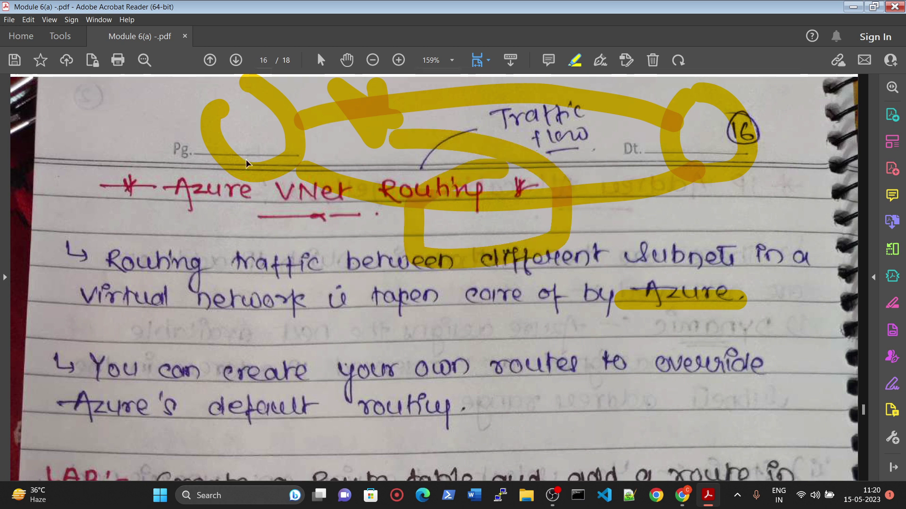
- Highlight the lab title "Create a Route table and add a route in that route table"
scroll(566, 265, "down", 5)
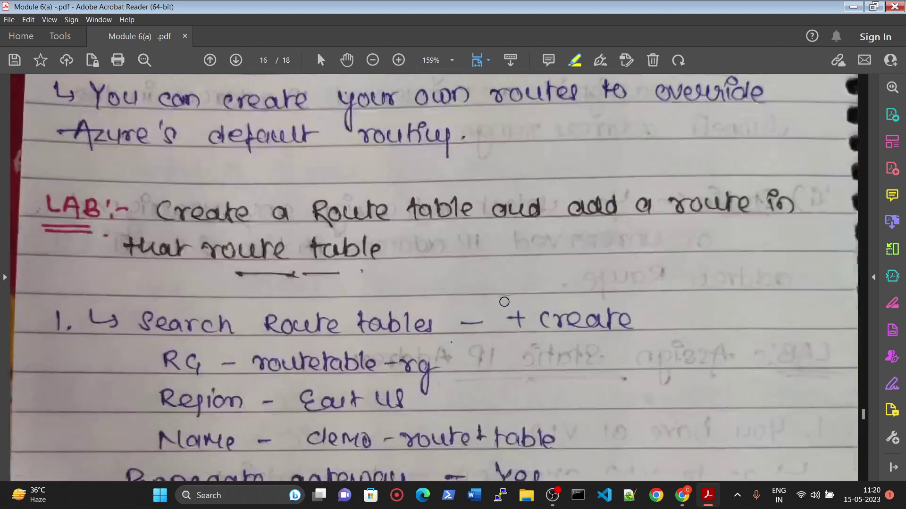
left_click_drag(138, 210, 792, 204)
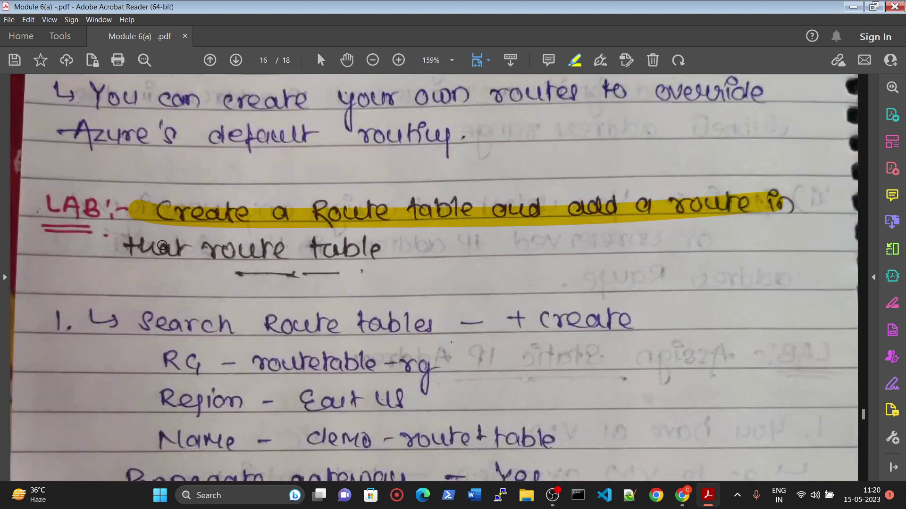
left_click_drag(163, 245, 395, 259)
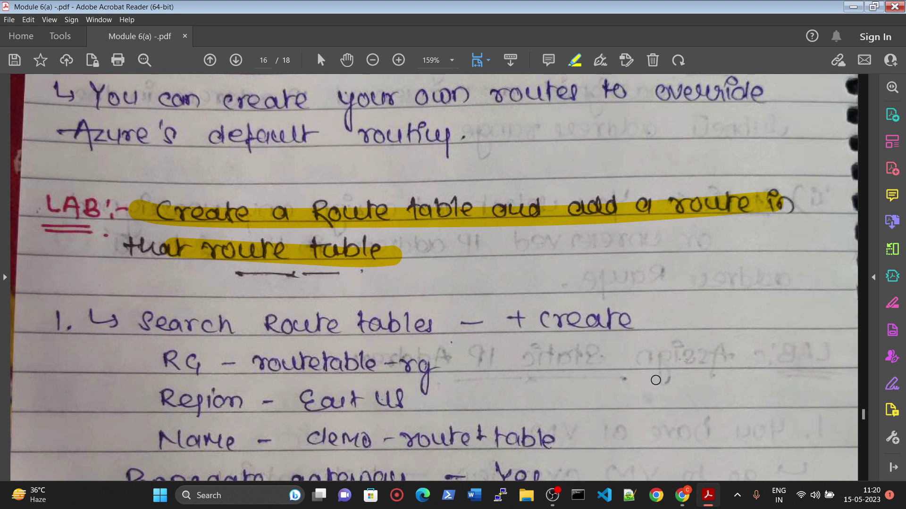
- Switch to the Azure portal in Chrome, search for "Route", and start a new route table from the Route tables service
left_click(682, 495)
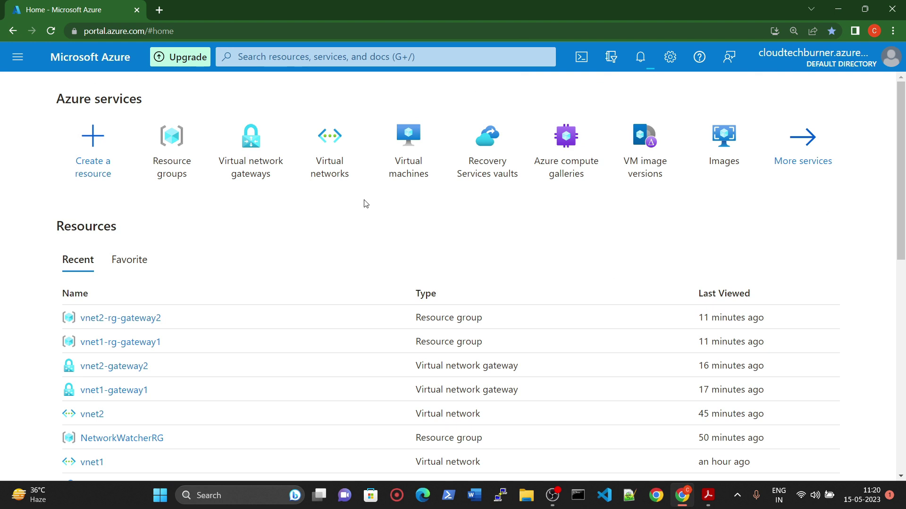
left_click(271, 53)
type("Route")
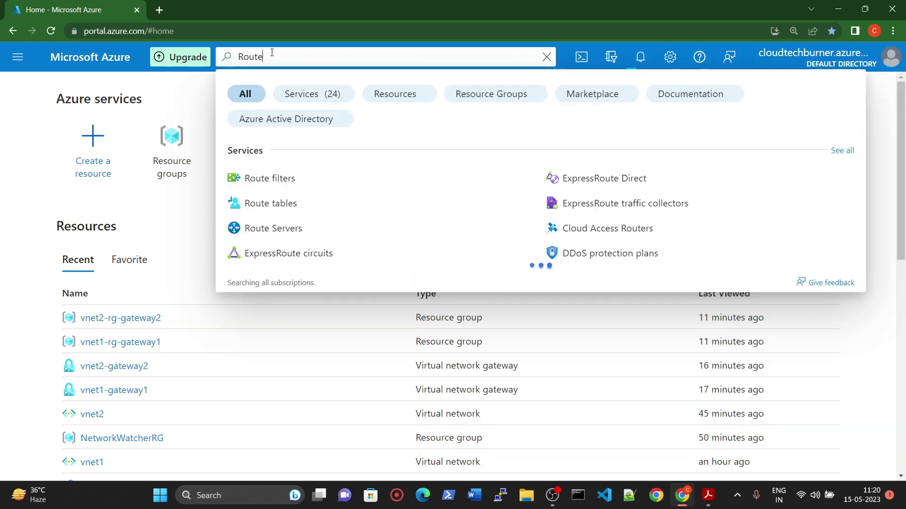
left_click(272, 208)
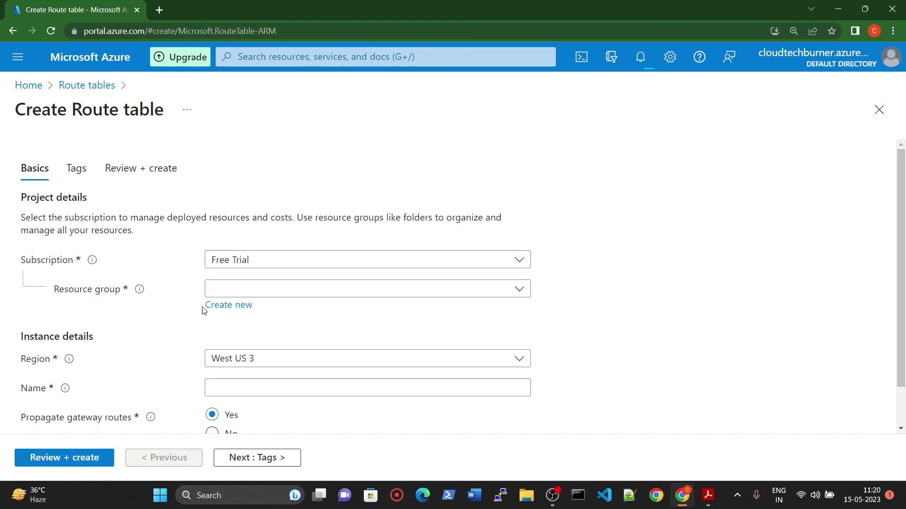
- Create a new resource group named routetable-rg for the route table
left_click(259, 293)
left_click(177, 327)
left_click(237, 310)
type("routetable")
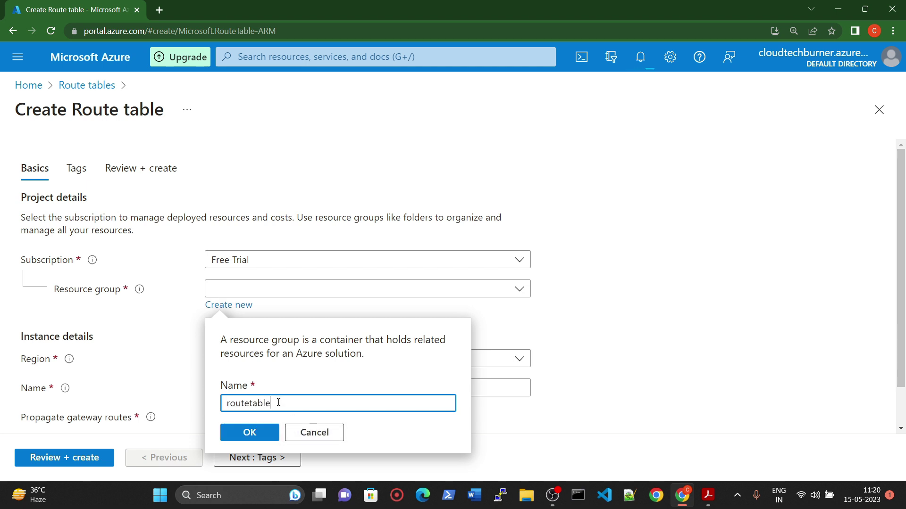
left_click(266, 429)
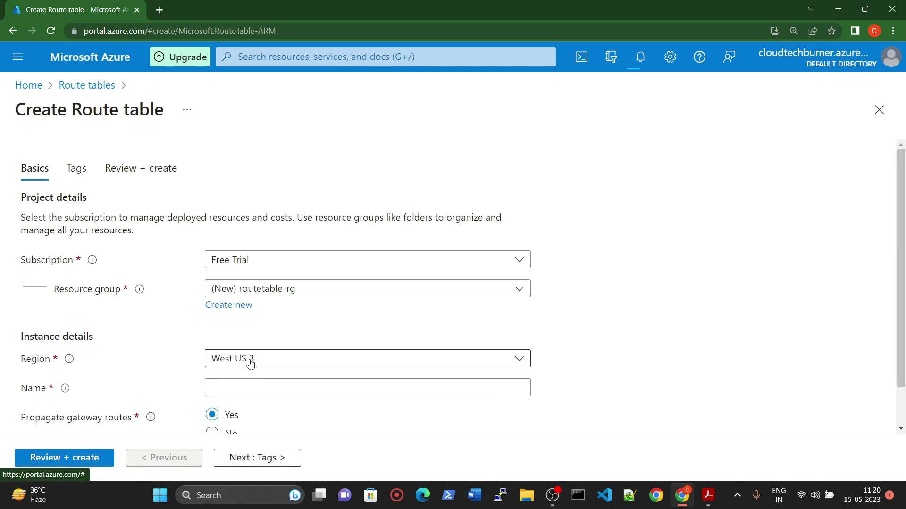
- Set the region to East US and the name to demo-routetable, and submit the route table for review
left_click(250, 361)
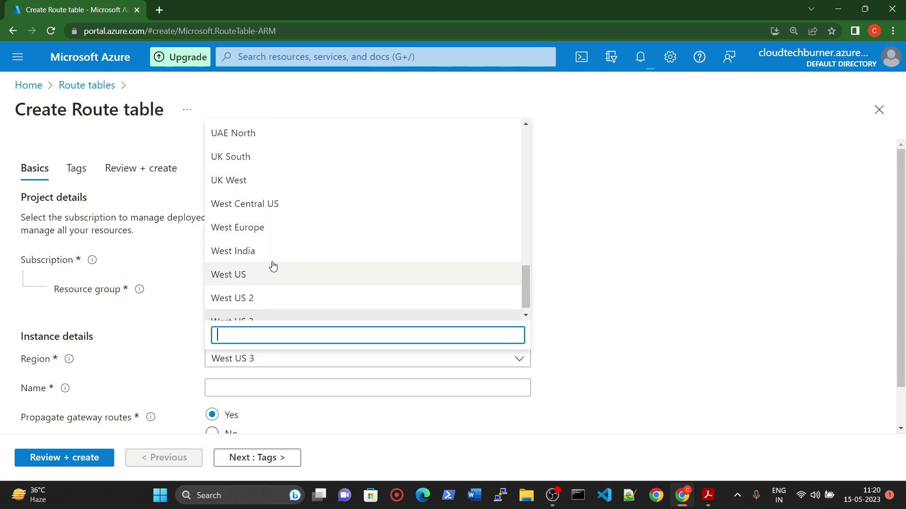
scroll(272, 265, "up", 10)
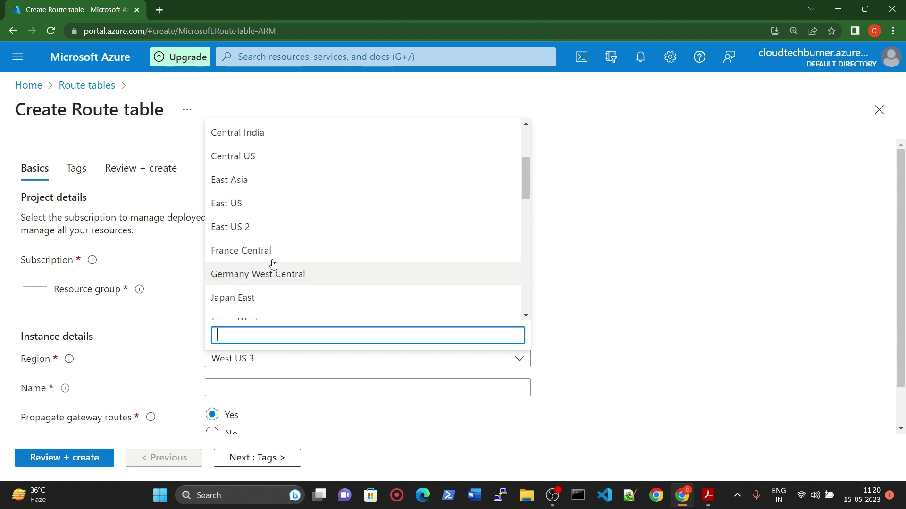
left_click(263, 203)
scroll(254, 332, "down", 1)
left_click(254, 347)
type("demo-routetable")
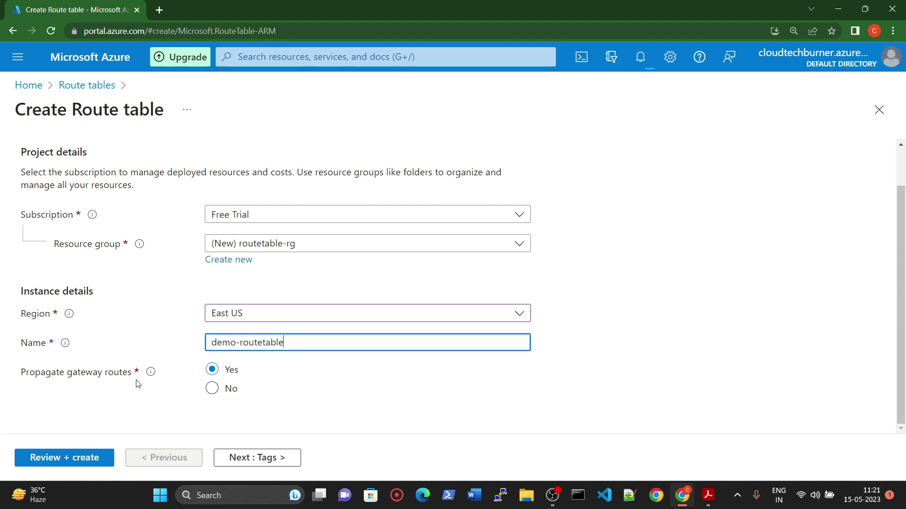
left_click(84, 458)
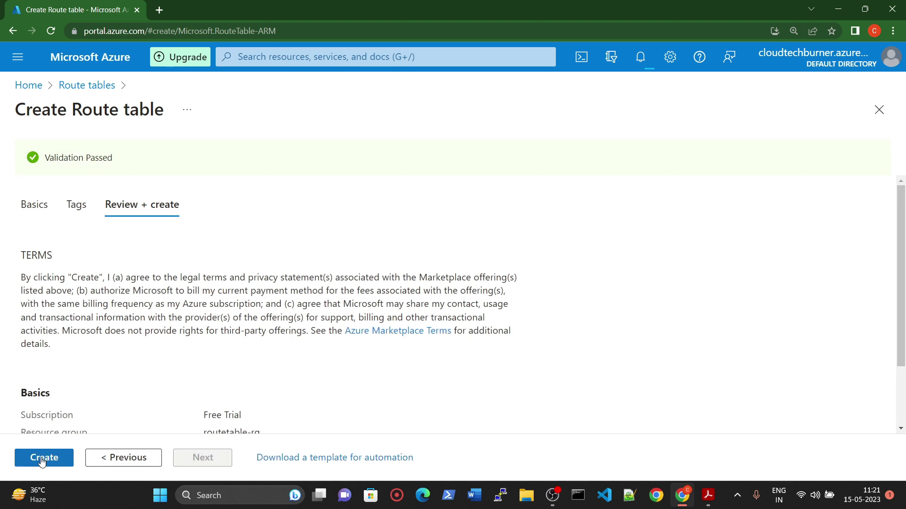
- Create the reviewed demo-routetable route table by starting its deployment
left_click(41, 461)
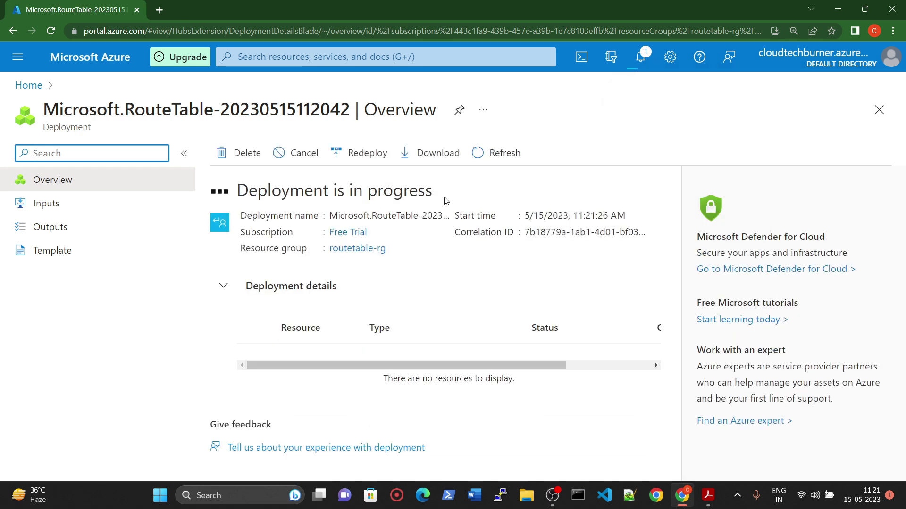
left_click_drag(235, 191, 459, 184)
left_click(429, 191)
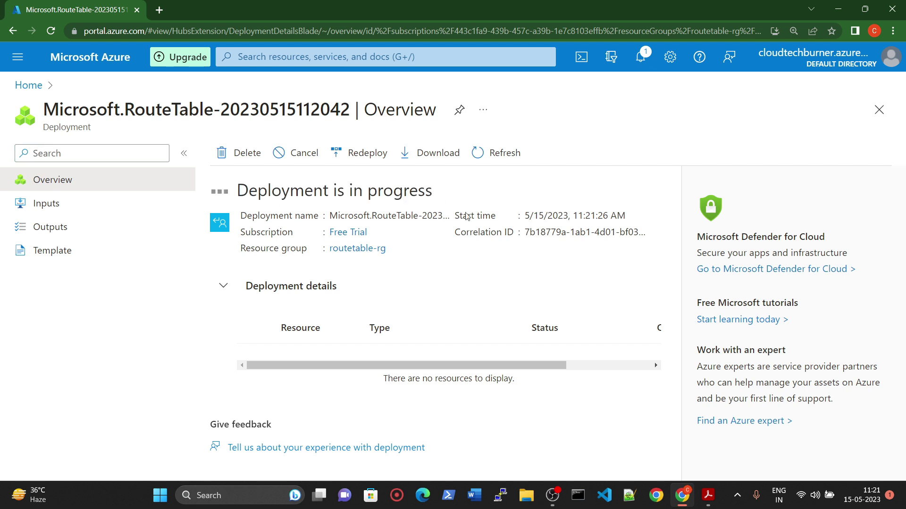
- Switch to the PDF notes in Acrobat Reader and highlight the "Azure Network Interface" heading and the NIC definition on page 17
left_click(709, 494)
scroll(354, 331, "down", 15)
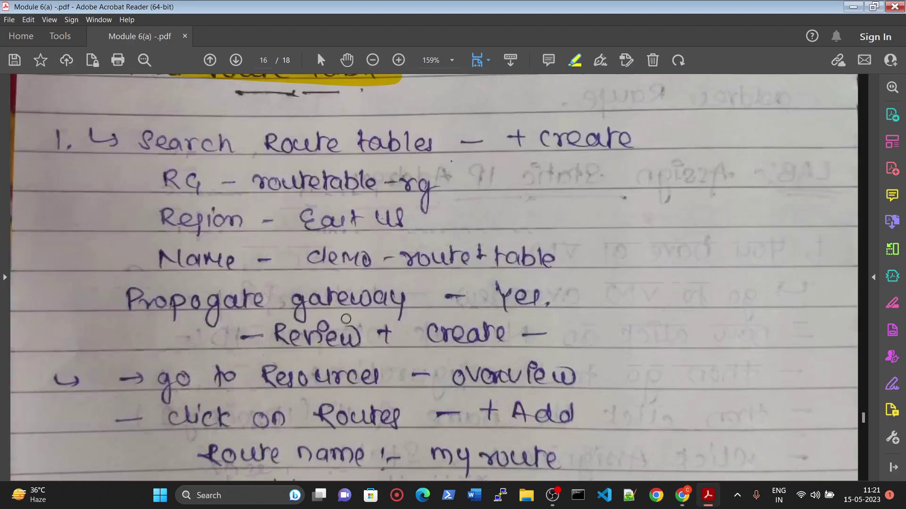
scroll(282, 215, "up", 3)
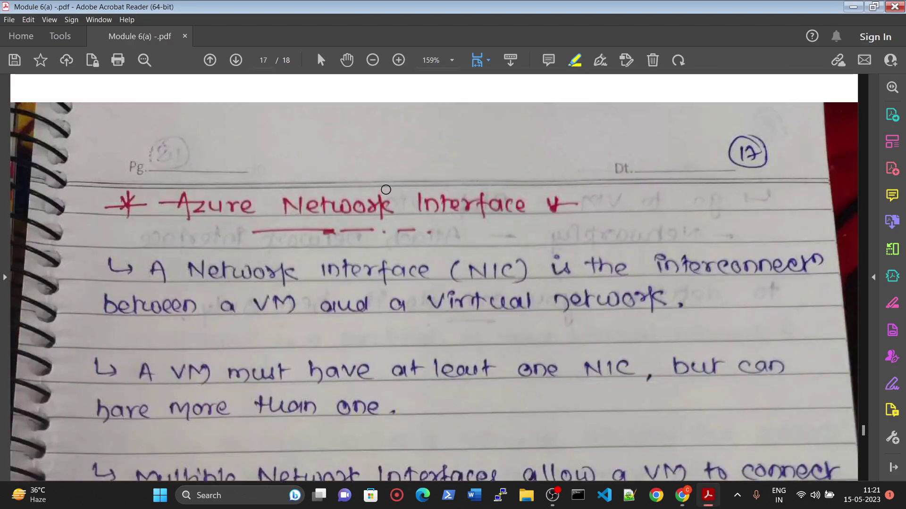
left_click_drag(173, 252, 555, 251)
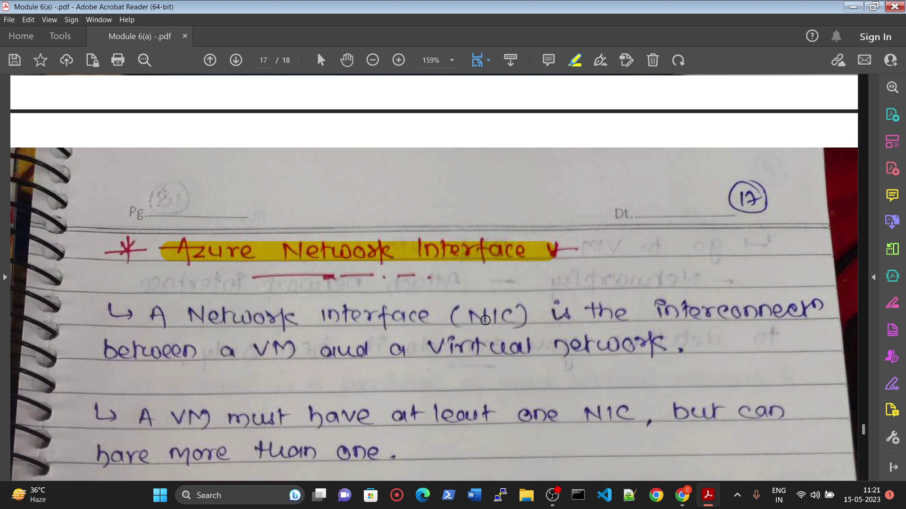
scroll(348, 310, "down", 5)
left_click_drag(149, 206, 826, 200)
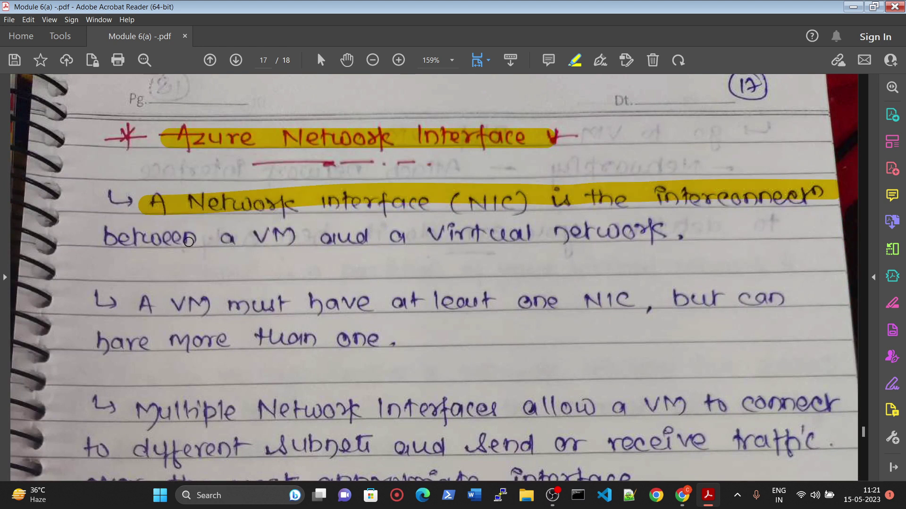
left_click_drag(105, 237, 679, 240)
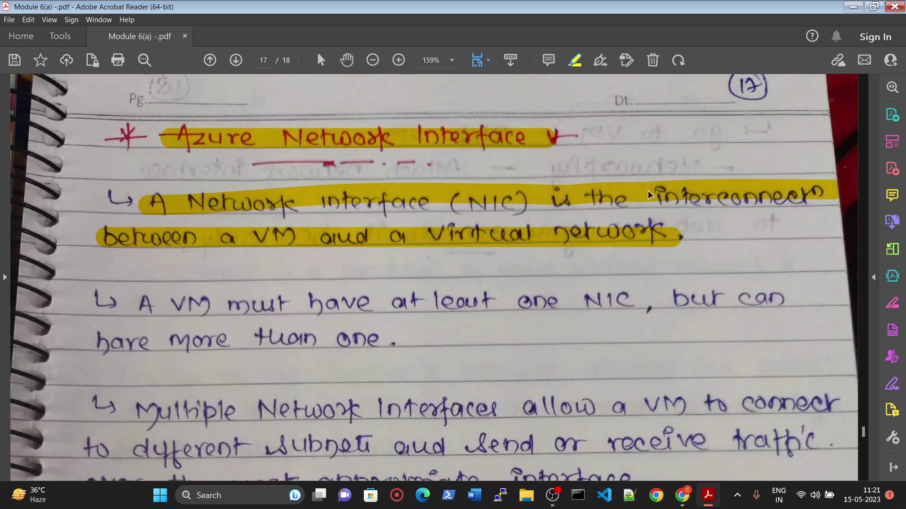
- Sketch a circled VM and a separate box above the Azure Network Interface heading with the highlighter, and undo the sketch
scroll(443, 195, "up", 1)
scroll(443, 194, "up", 2)
mouse_move(299, 144)
left_mouse_down()
mouse_move(353, 153)
mouse_move(406, 121)
mouse_move(427, 147)
left_mouse_up()
mouse_move(325, 182)
left_mouse_down()
mouse_move(457, 86)
mouse_move(290, 177)
left_mouse_up()
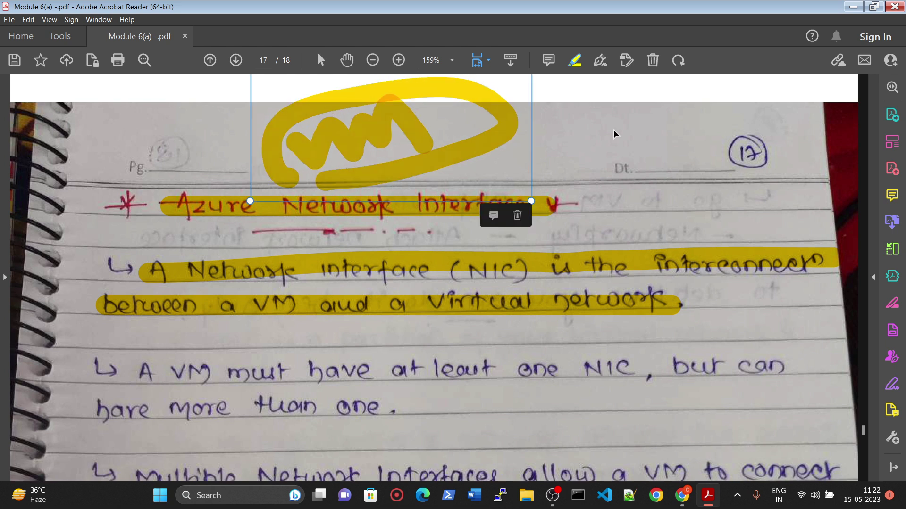
mouse_move(747, 109)
left_mouse_down()
mouse_move(736, 110)
mouse_move(674, 191)
mouse_move(792, 119)
mouse_move(750, 106)
left_mouse_up()
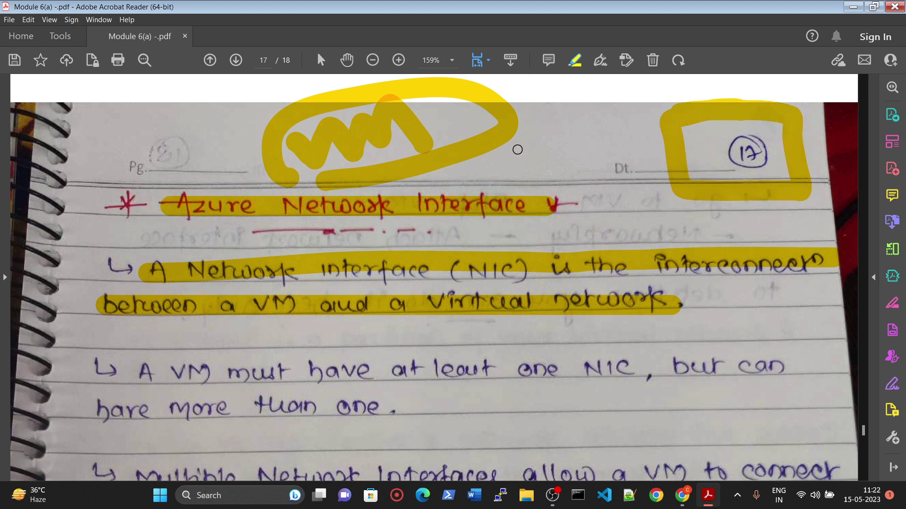
left_click_drag(518, 150, 625, 156)
key("ctrl+z")
key("ctrl+z")
key("ctrl+z")
key("ctrl+z")
key("ctrl+z")
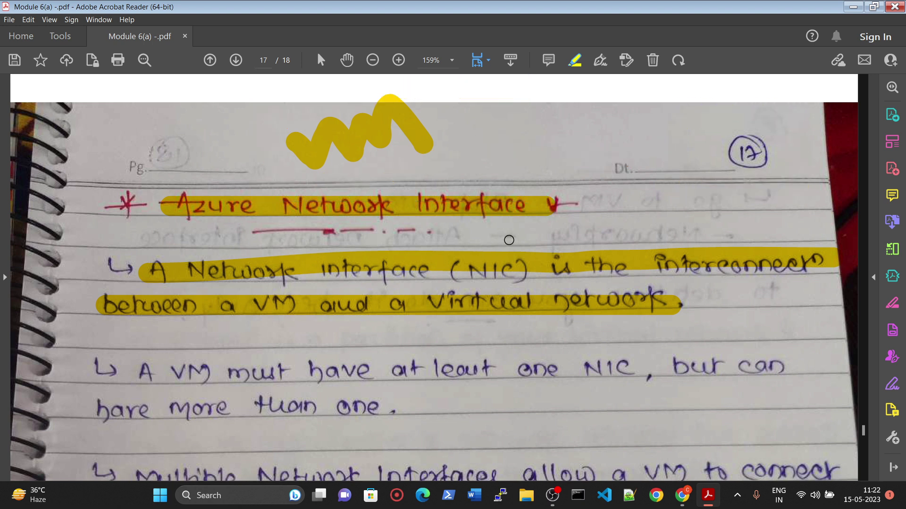
- Highlight the note stating that a VM must have at least one NIC but can have more than one
scroll(509, 241, "down", 4)
left_click_drag(137, 281, 692, 262)
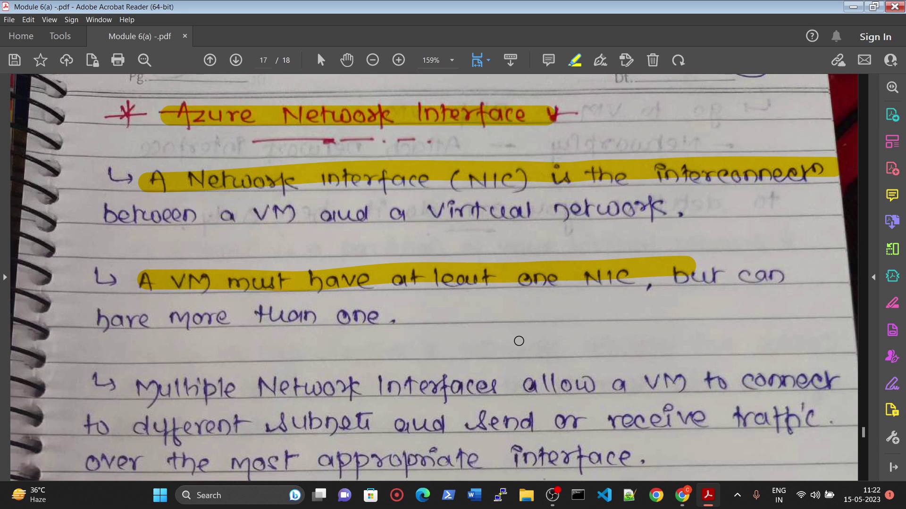
left_click_drag(792, 278, 720, 279)
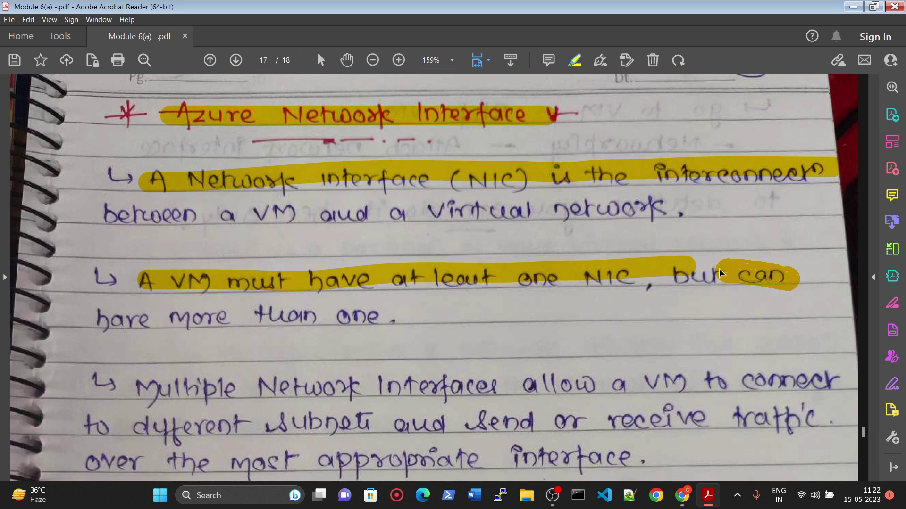
left_click_drag(380, 317, 50, 318)
- Sketch three branching lines ending in circles over the multiple network interfaces note, and undo the sketch
scroll(255, 347, "down", 4)
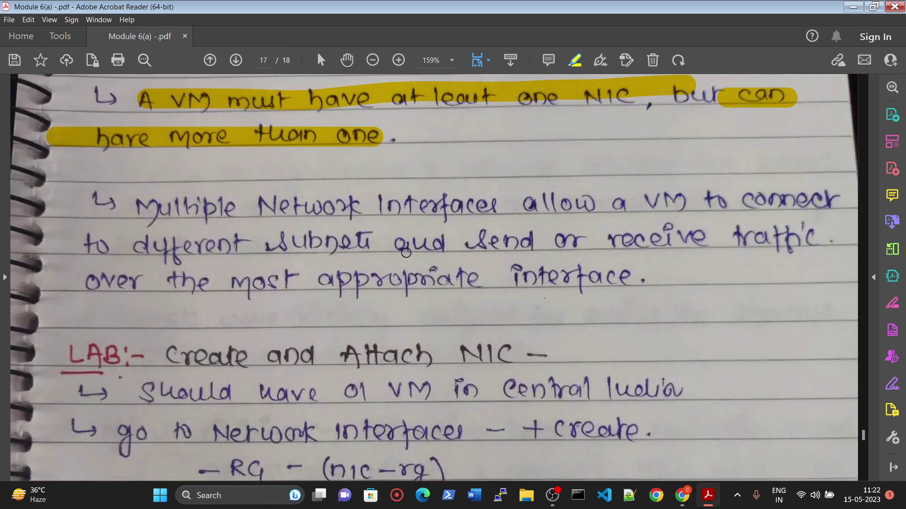
mouse_move(406, 170)
left_mouse_down()
mouse_move(309, 276)
mouse_move(547, 212)
left_mouse_up()
left_click_drag(370, 301, 582, 312)
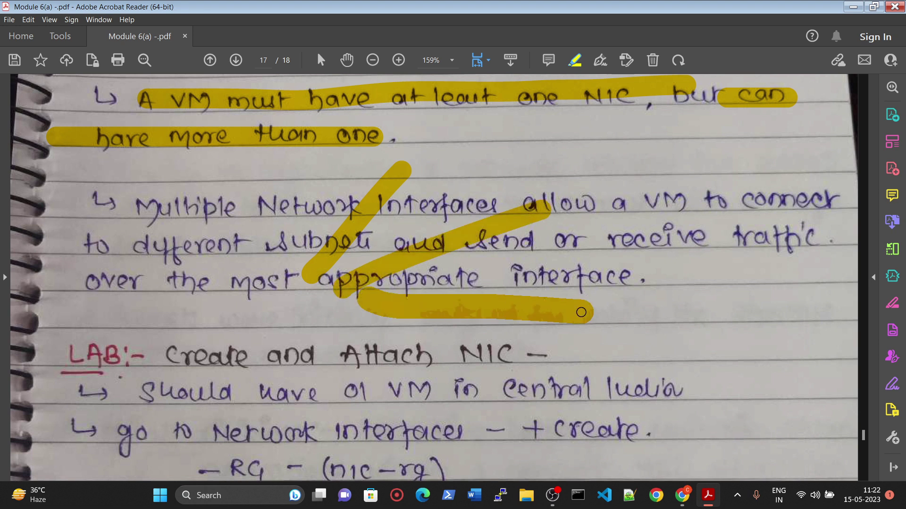
mouse_move(405, 134)
left_mouse_down()
mouse_move(396, 135)
mouse_move(445, 133)
mouse_move(419, 128)
left_mouse_up()
mouse_move(532, 162)
left_mouse_down()
mouse_move(599, 233)
mouse_move(566, 137)
left_mouse_up()
mouse_move(644, 285)
left_mouse_down()
mouse_move(566, 320)
mouse_move(656, 301)
left_mouse_up()
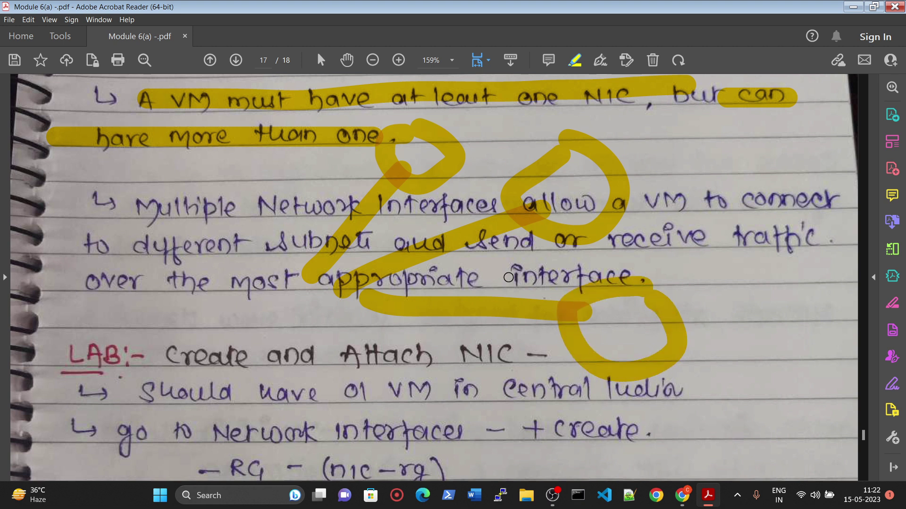
key("ctrl+z")
key("ctrl+z")
key("ctrl+z")
key("ctrl+z")
key("ctrl+z")
key("ctrl+z")
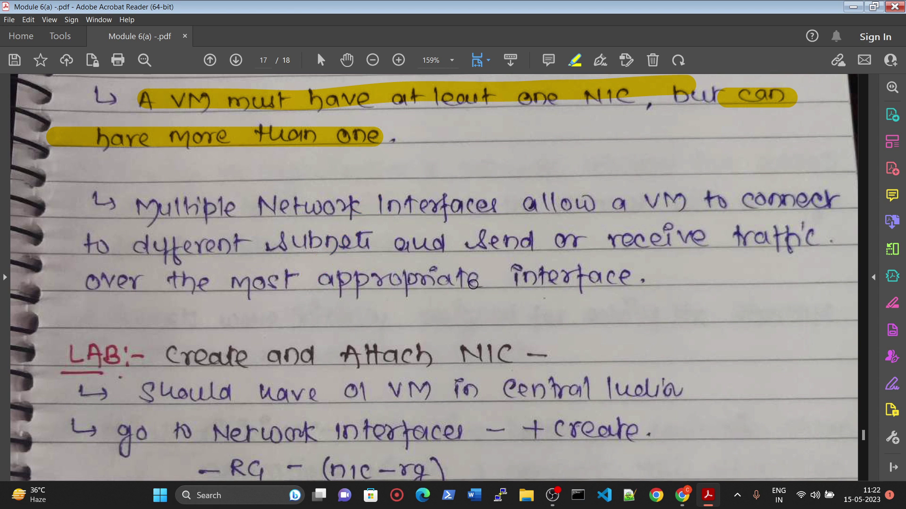
- Highlight the three-line note on multiple network interfaces connecting a VM to different subnets, and undo the highlights
mouse_move(144, 215)
left_mouse_down()
mouse_move(172, 202)
mouse_move(396, 193)
mouse_move(832, 198)
left_mouse_up()
mouse_move(88, 263)
left_mouse_down()
mouse_move(230, 250)
mouse_move(839, 235)
left_mouse_up()
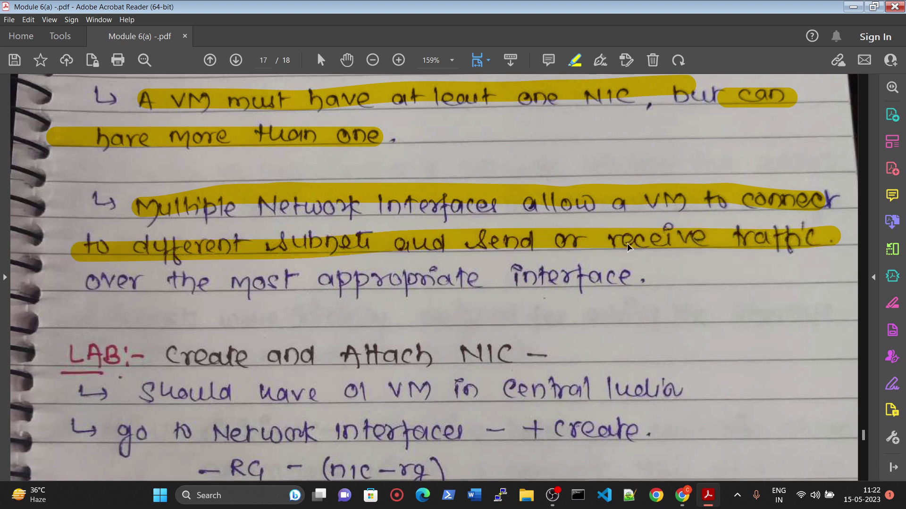
left_click_drag(85, 285, 628, 275)
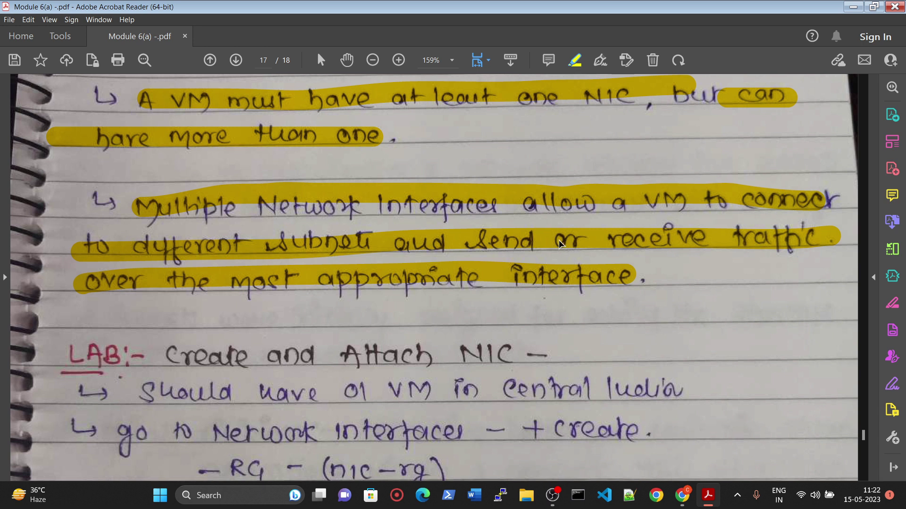
key("ctrl+z")
key("ctrl+z")
key("ctrl+z")
key("ctrl+z")
- Sketch a diagonal line and a mark near its upper end across the multiple network interfaces note, and undo the marks
left_click_drag(384, 270, 687, 175)
mouse_move(741, 147)
left_mouse_down()
mouse_move(689, 181)
mouse_move(762, 165)
mouse_move(747, 150)
left_mouse_up()
key("ctrl+z")
key("ctrl+z")
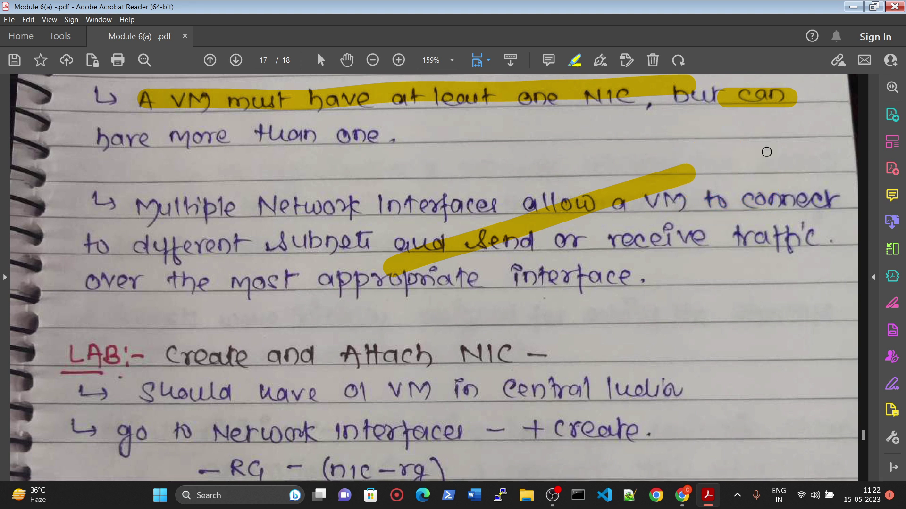
- Highlight the lab title "Create and Attach NIC" and its Central India VM requirement, and review the remaining lab steps through page 18
scroll(246, 241, "down", 5)
left_click_drag(159, 179, 596, 180)
left_click_drag(176, 215, 593, 215)
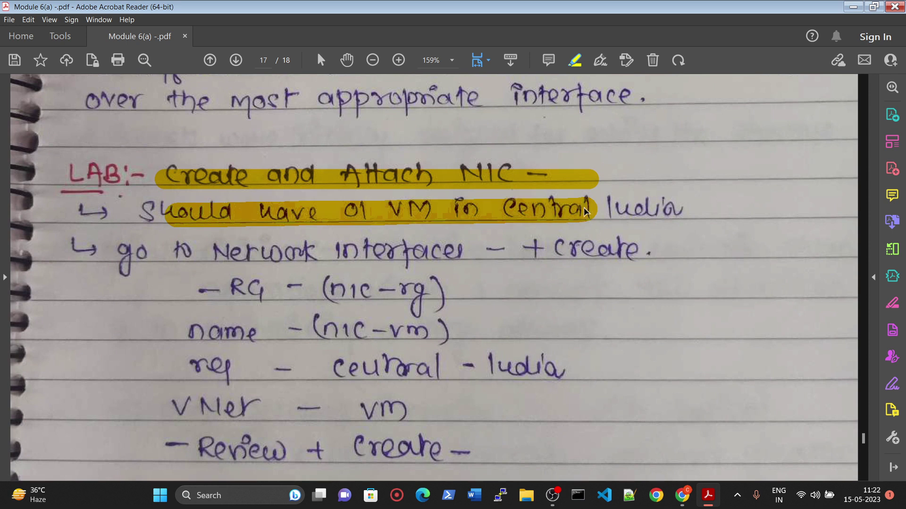
scroll(360, 173, "down", 5)
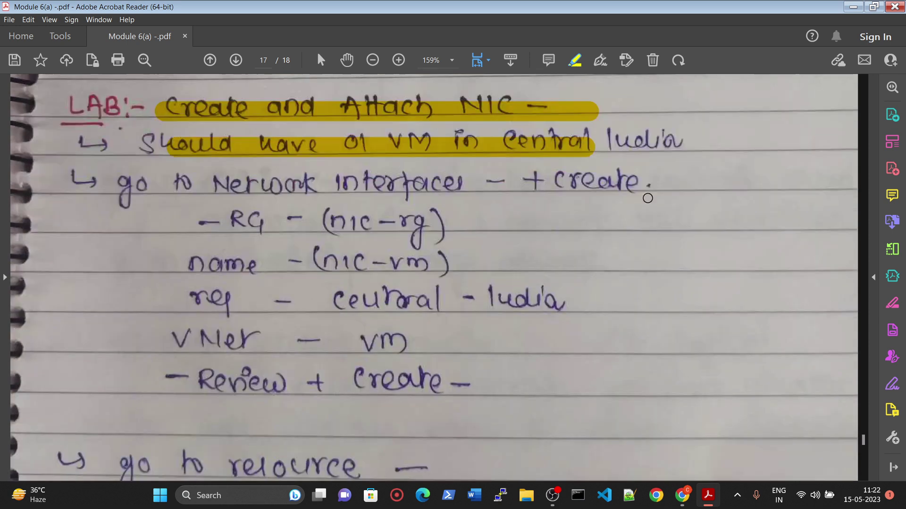
scroll(397, 285, "down", 10)
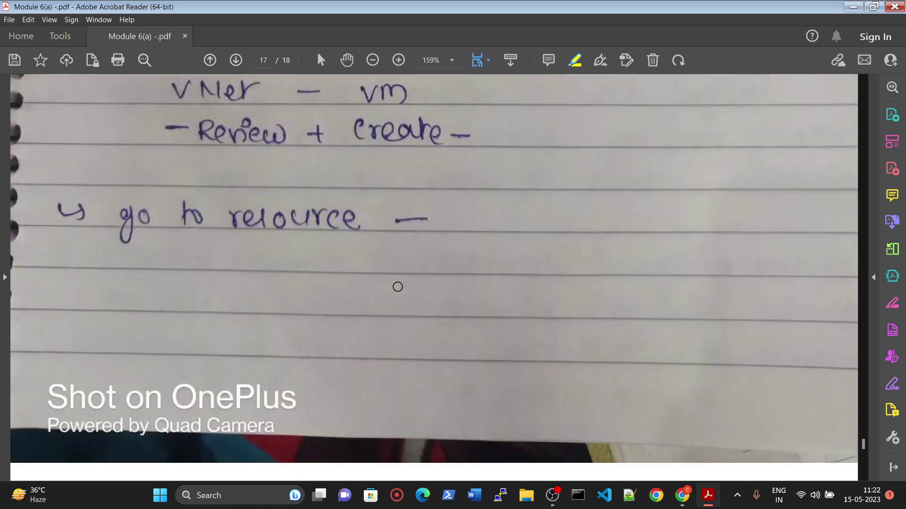
scroll(415, 301, "down", 8)
scroll(417, 302, "up", 18)
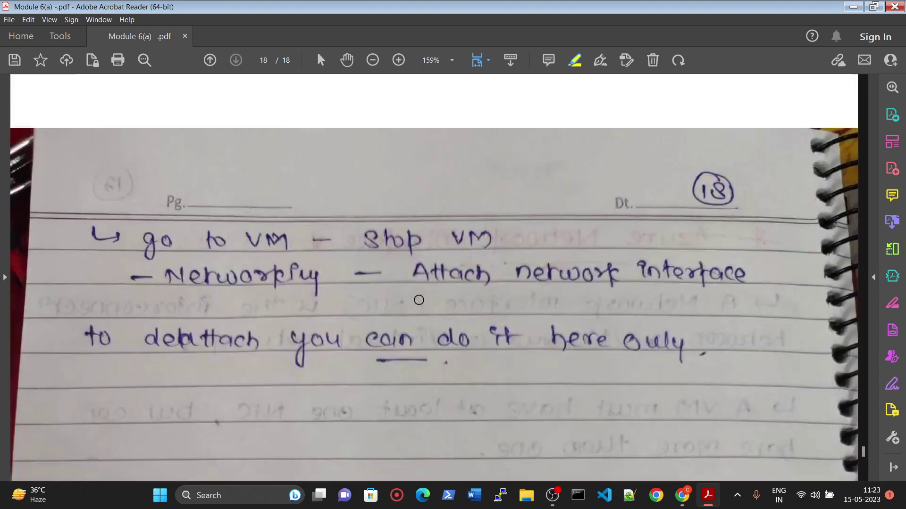
scroll(418, 302, "up", 2)
scroll(418, 302, "down", 4)
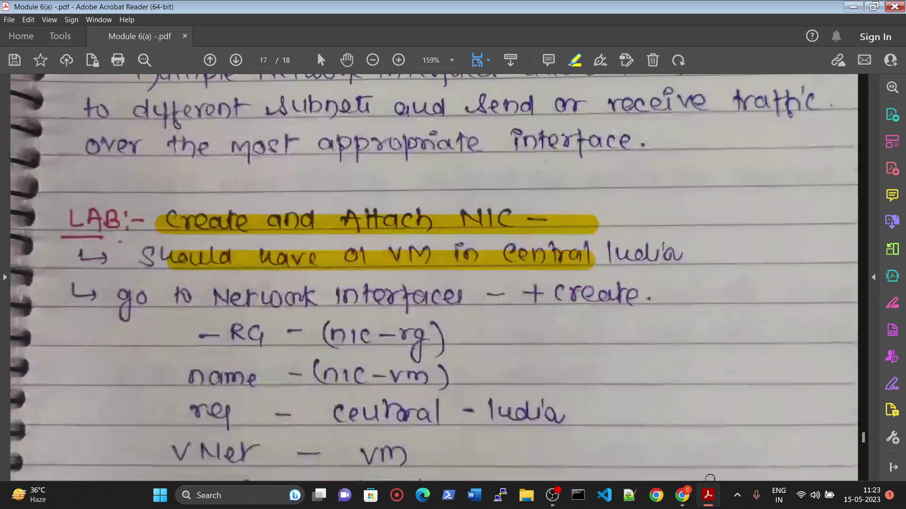
- Switch to the Azure portal in Chrome and open the routes of demo-routetable
key("alt+Tab")
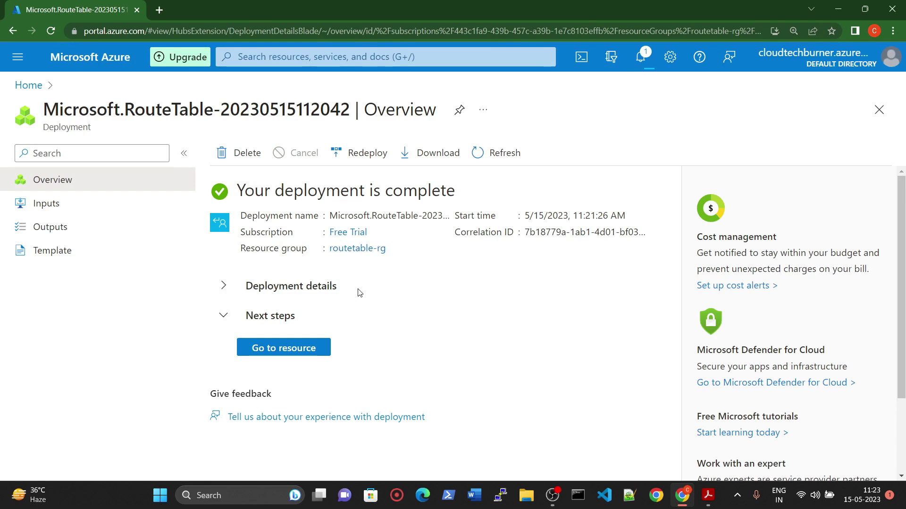
left_click(294, 351)
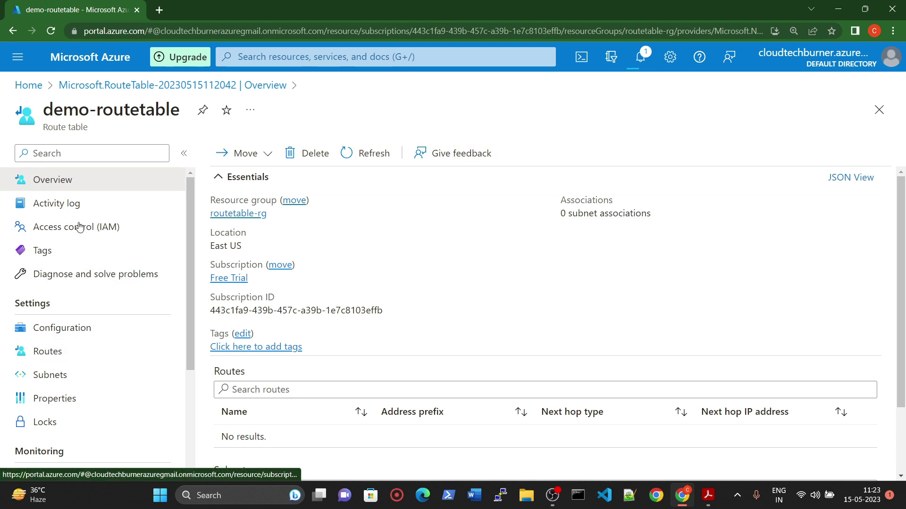
left_click(30, 84)
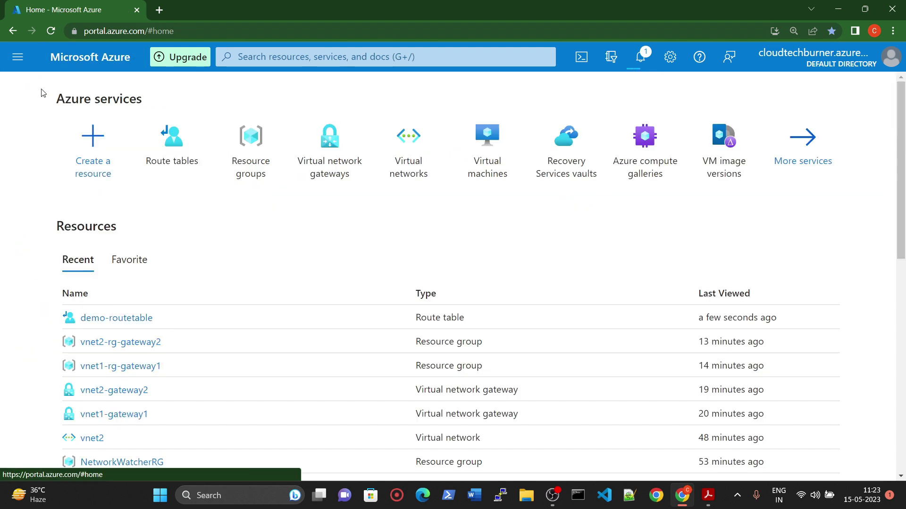
left_click(166, 134)
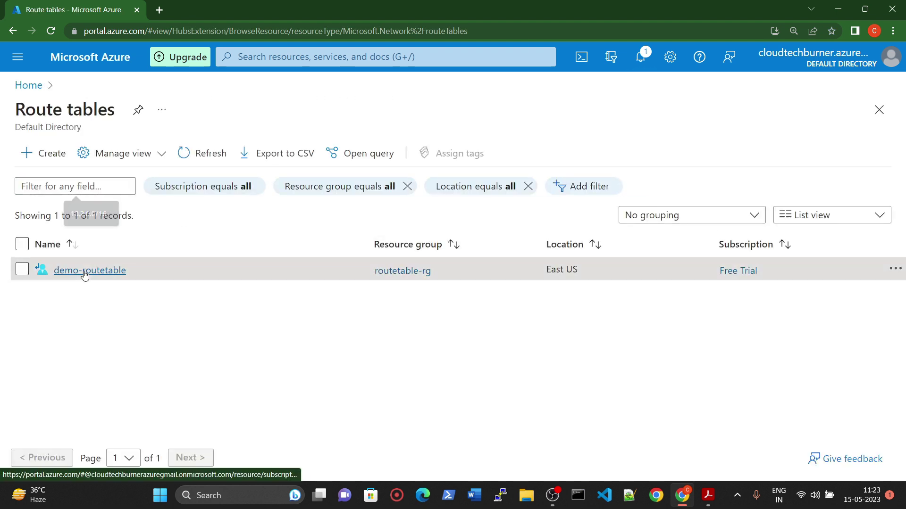
left_click(77, 270)
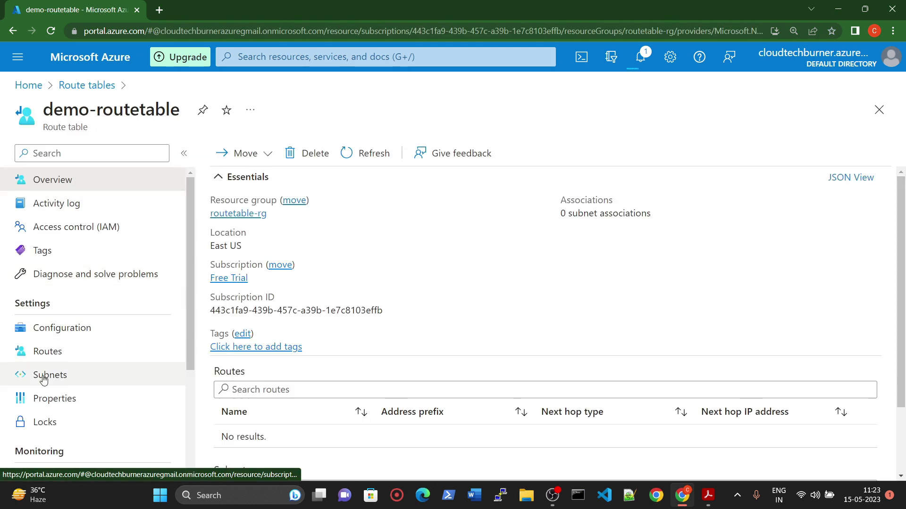
left_click(51, 352)
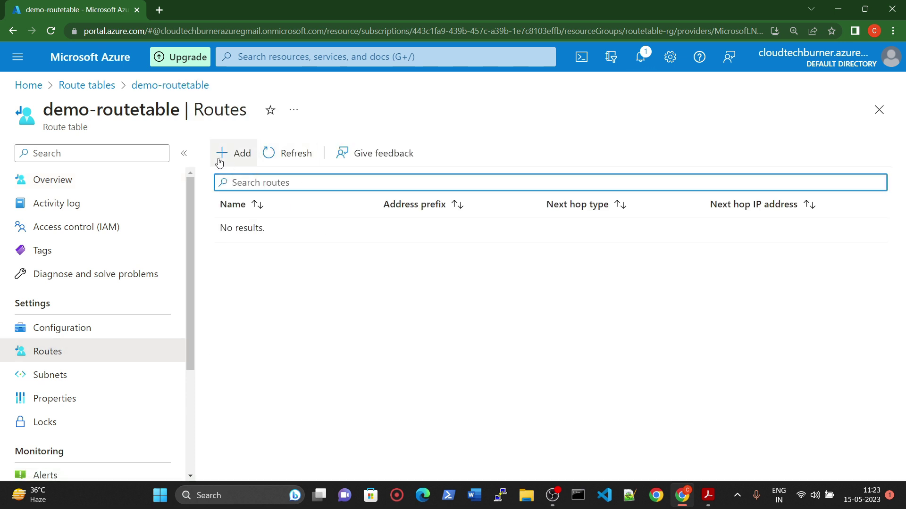
- Start a new route named myroute with an IP Addresses destination and the CIDR range 10.0.1.0/24
left_click(226, 161)
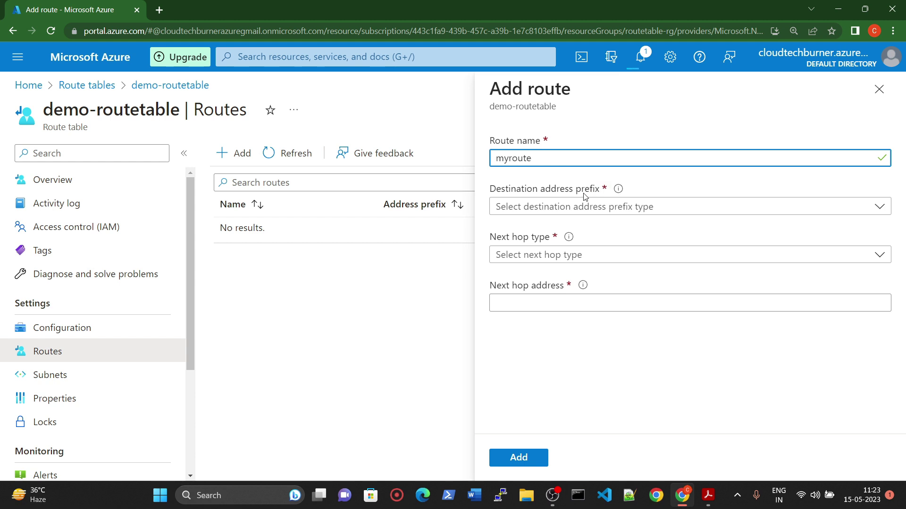
left_click(568, 206)
left_click(538, 232)
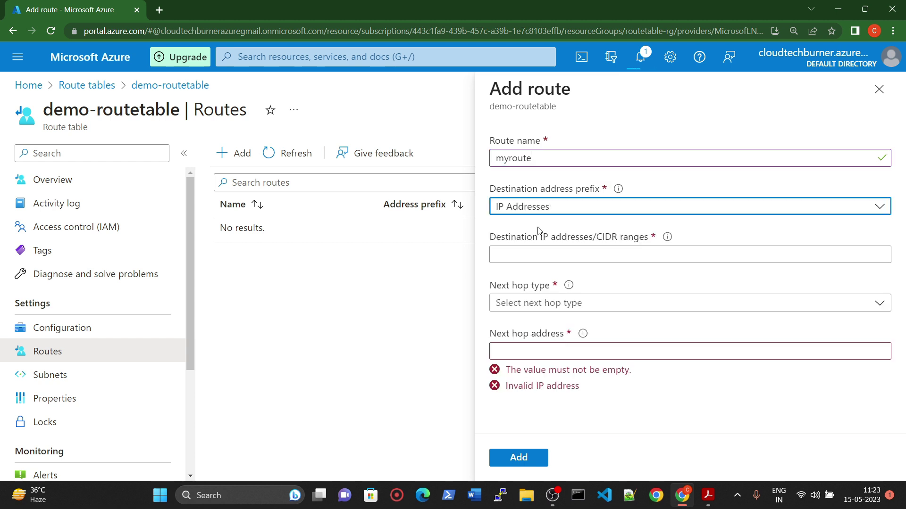
left_click(547, 256)
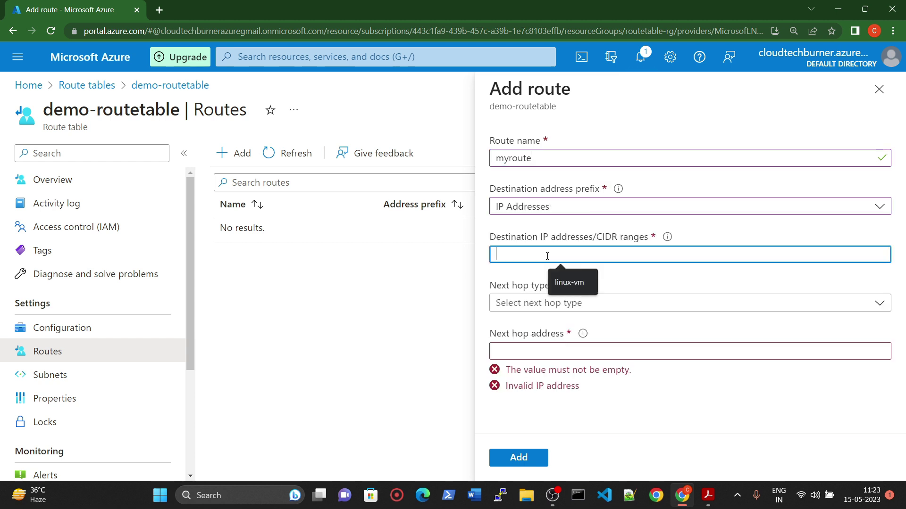
type("10.0.1.")
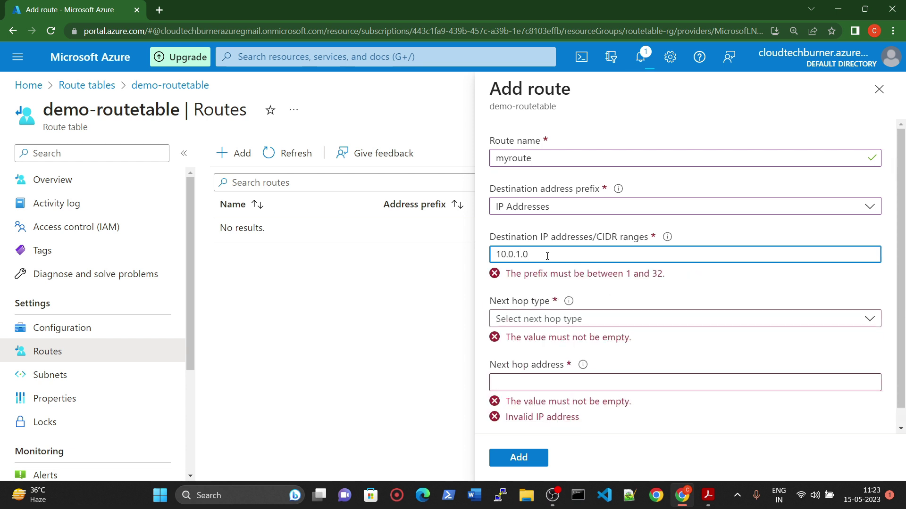
type("0/24")
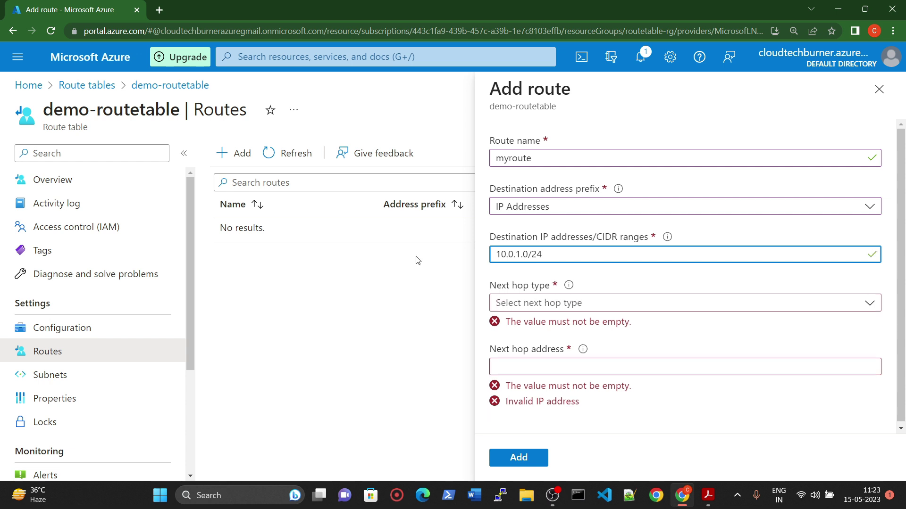
- Set the route's next hop type to Virtual appliance with next hop address 10.0.1.4, and add the route
left_click(536, 309)
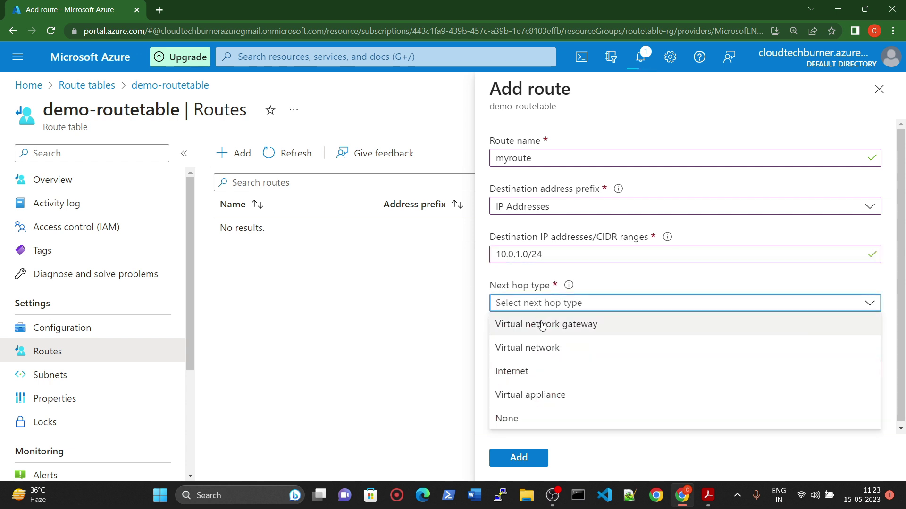
left_click(543, 395)
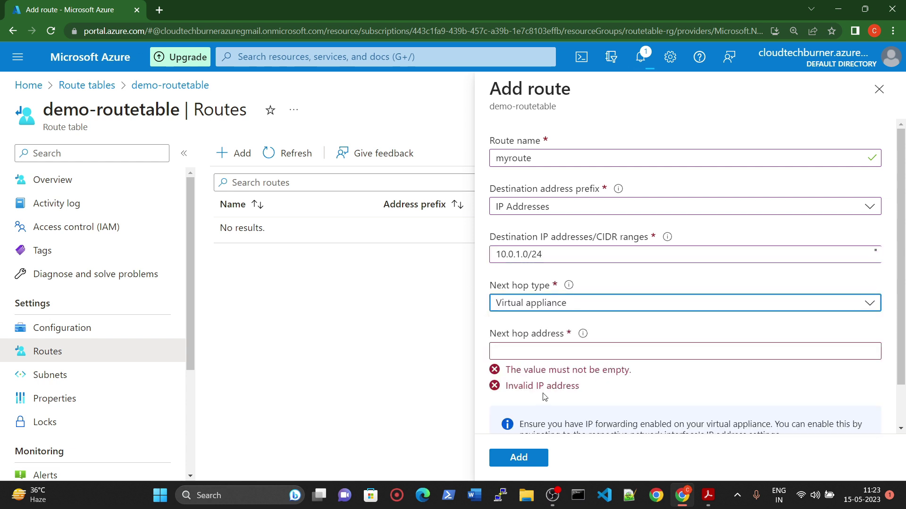
left_click(558, 352)
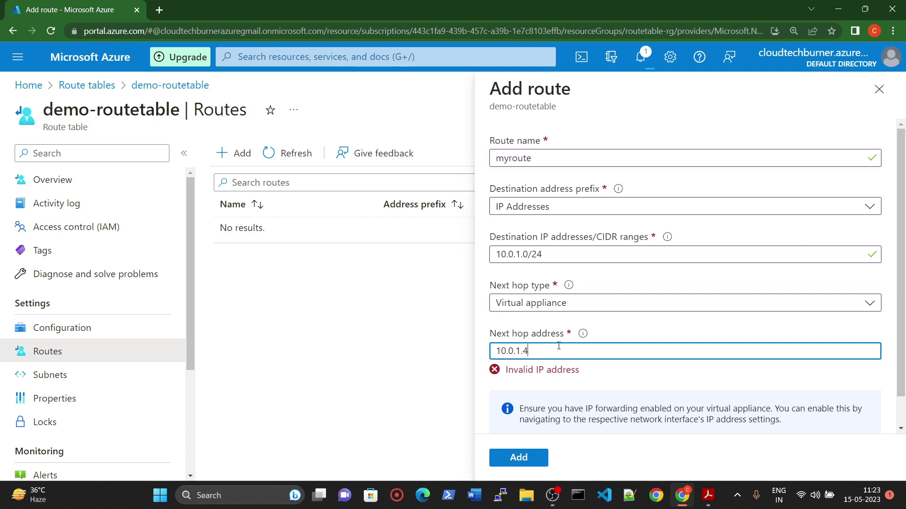
type("10.0.1.4")
scroll(527, 236, "down", 1)
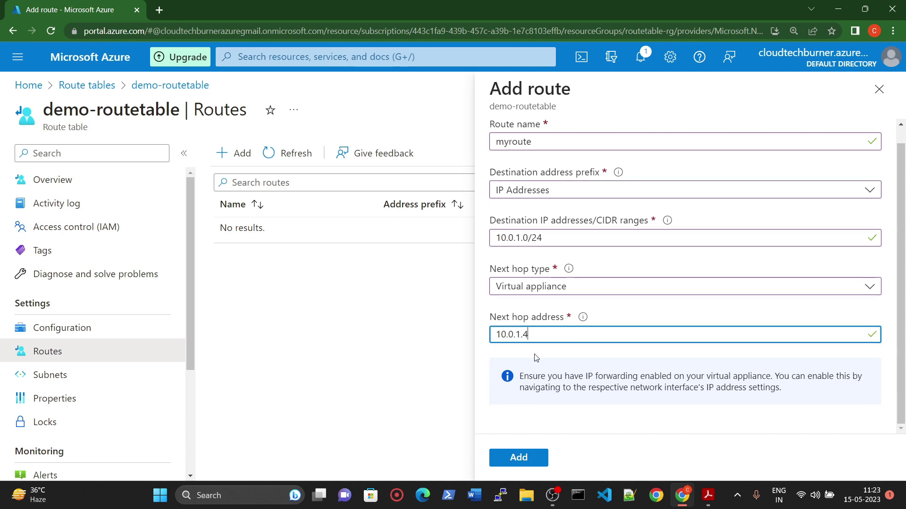
left_click(520, 458)
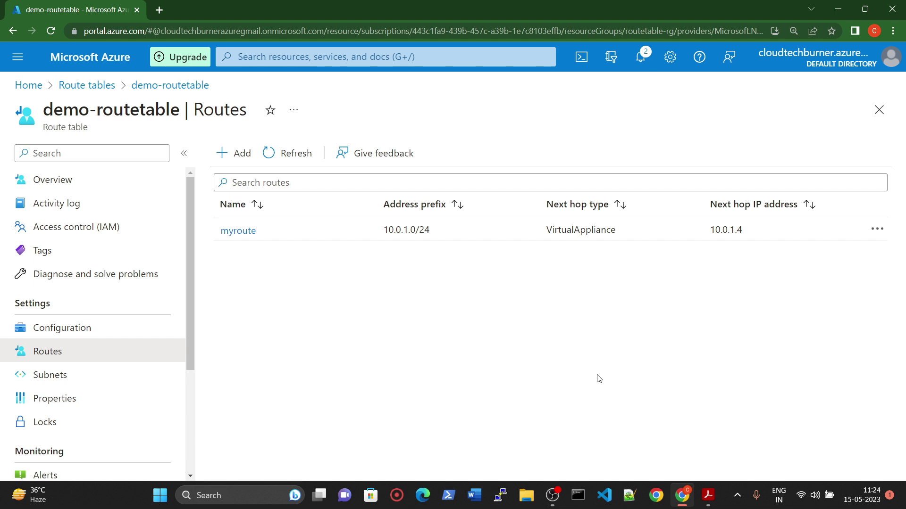
- Delete the routetable-rg resource group, entering its name to confirm the deletion
left_click(81, 87)
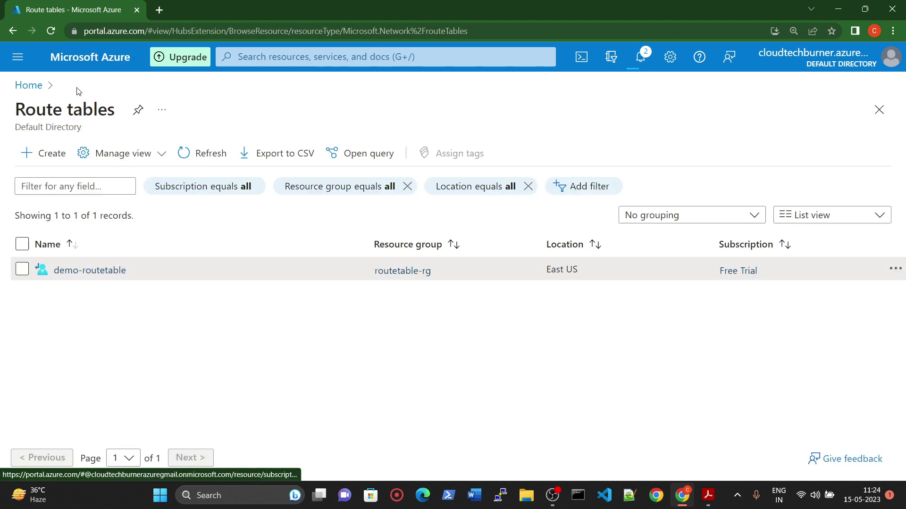
left_click(28, 85)
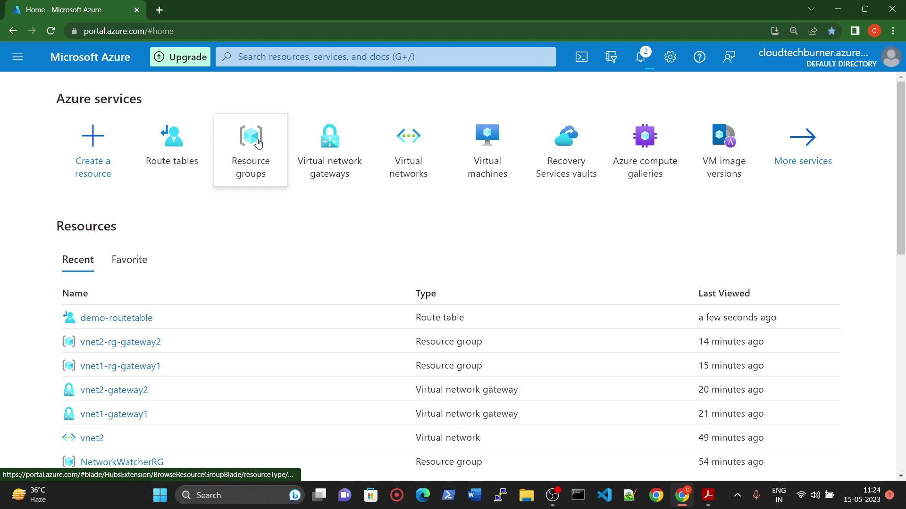
left_click(247, 166)
left_click(83, 319)
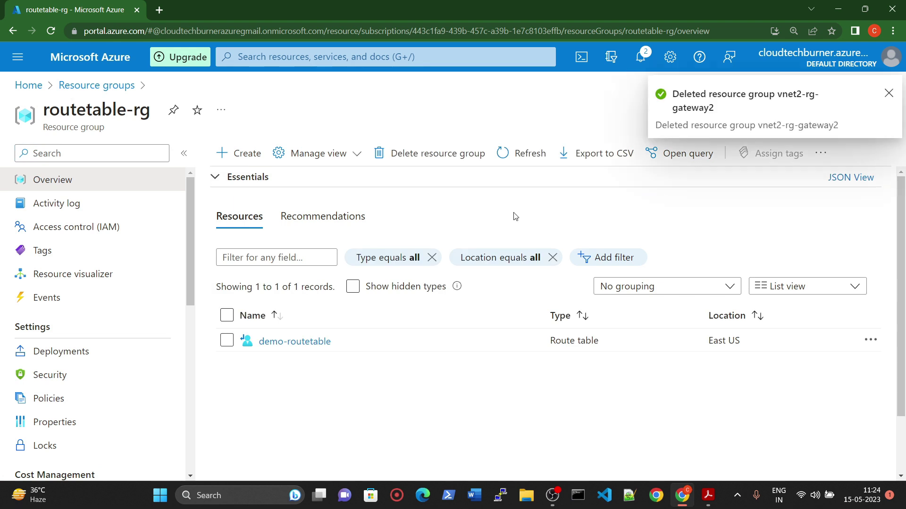
left_click(426, 153)
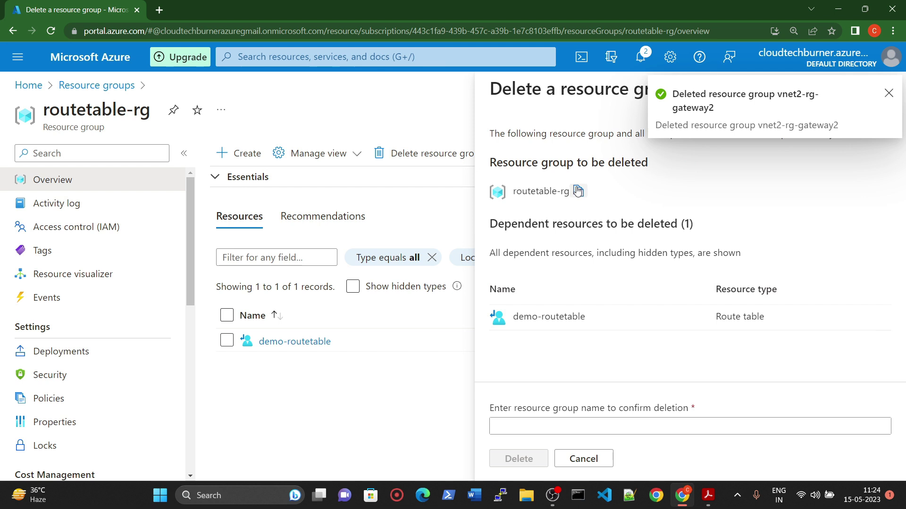
left_click(560, 423)
type("routetable-rg")
left_click(524, 460)
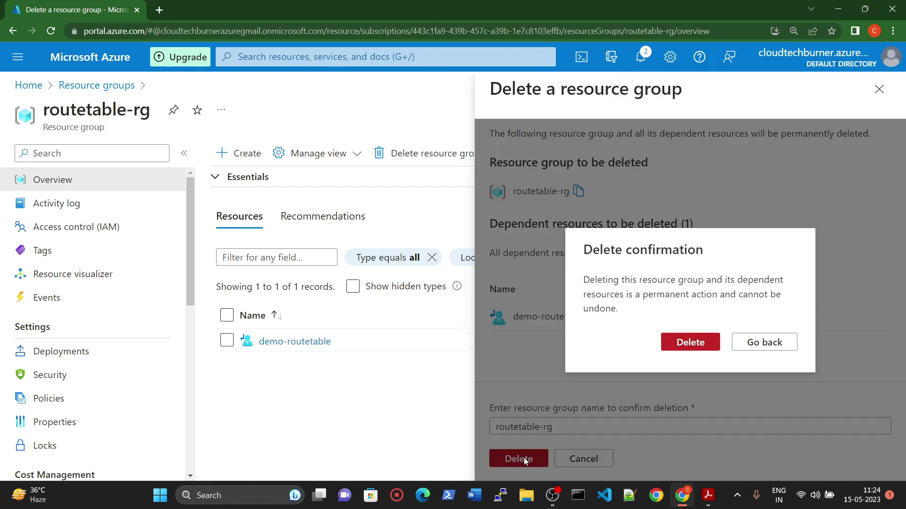
left_click(690, 343)
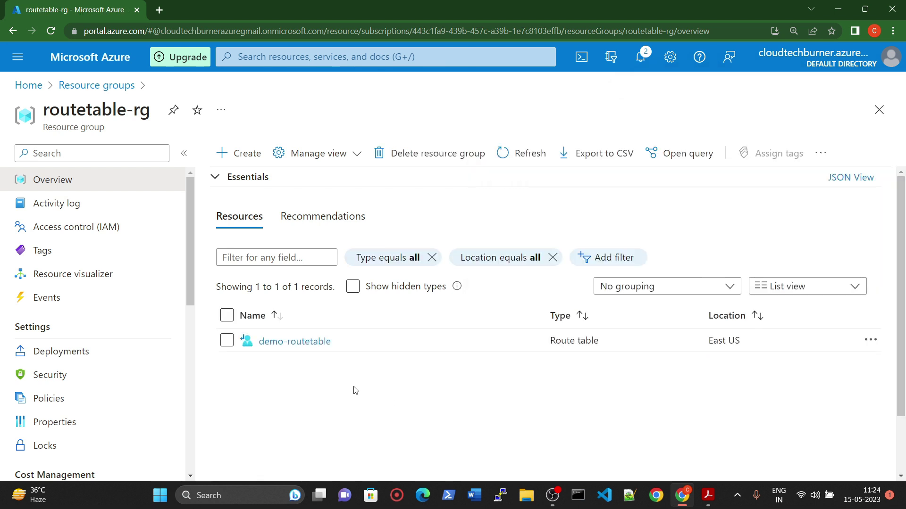
- Review the Create and Attach NIC lab steps in Acrobat Reader and return to the Azure portal in Chrome
left_click(707, 495)
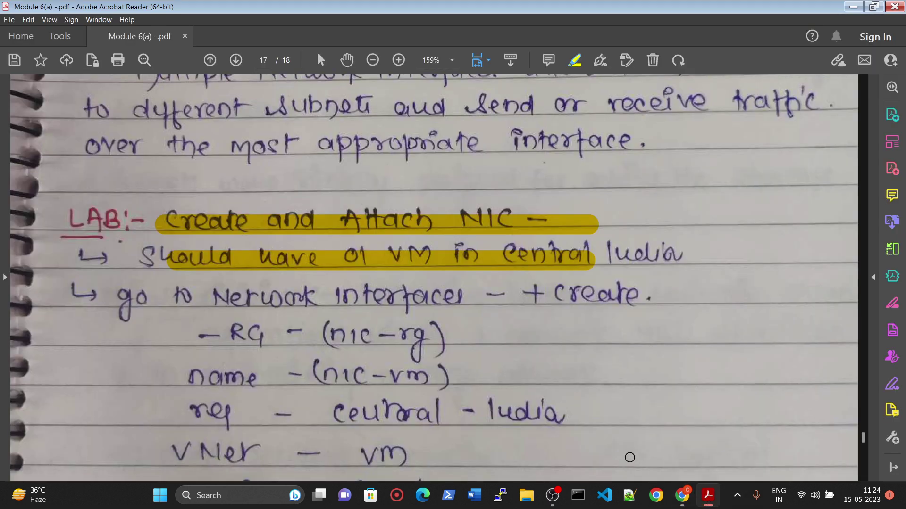
scroll(360, 304, "down", 3)
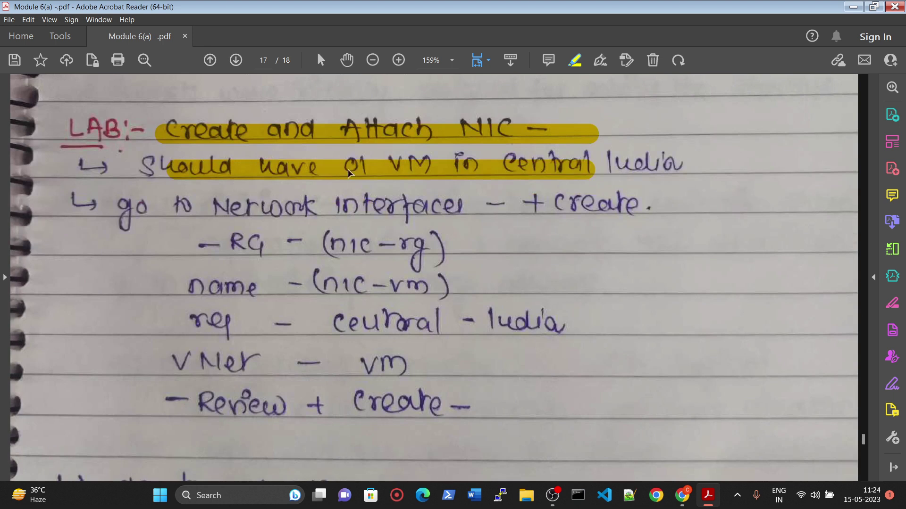
left_click(681, 495)
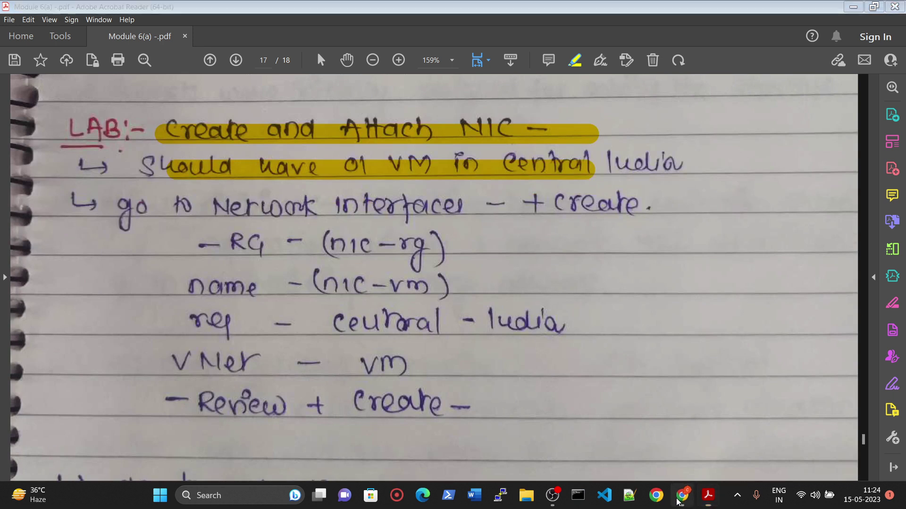
- Start creating a new Azure virtual machine from the Virtual machines service
left_click(106, 65)
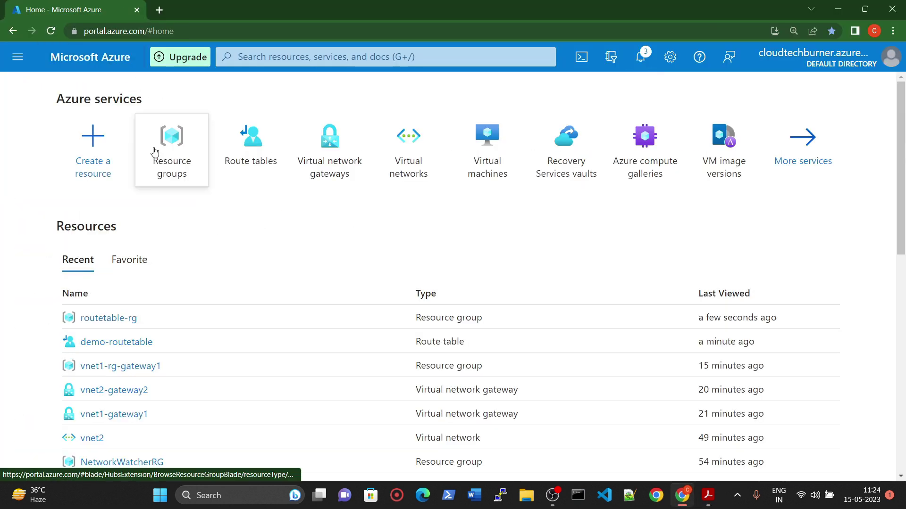
left_click(423, 153)
left_click(117, 66)
left_click(489, 150)
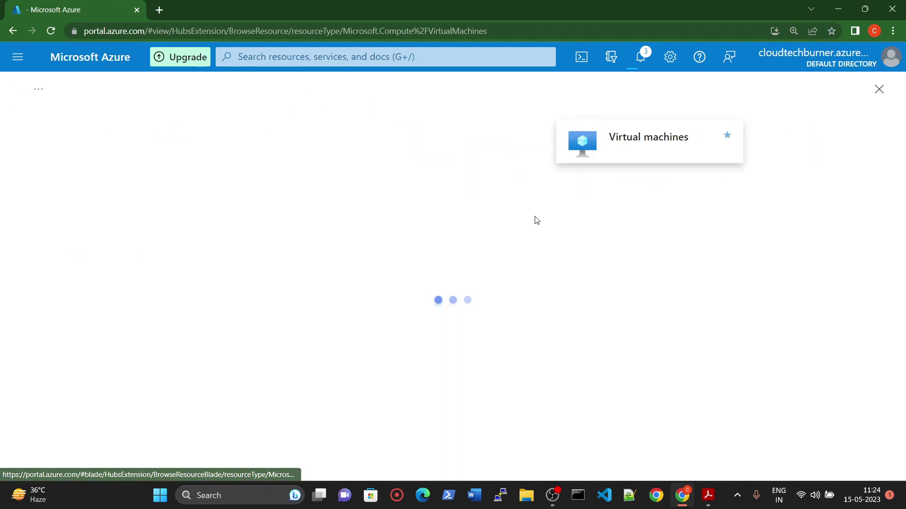
left_click(26, 153)
left_click(111, 189)
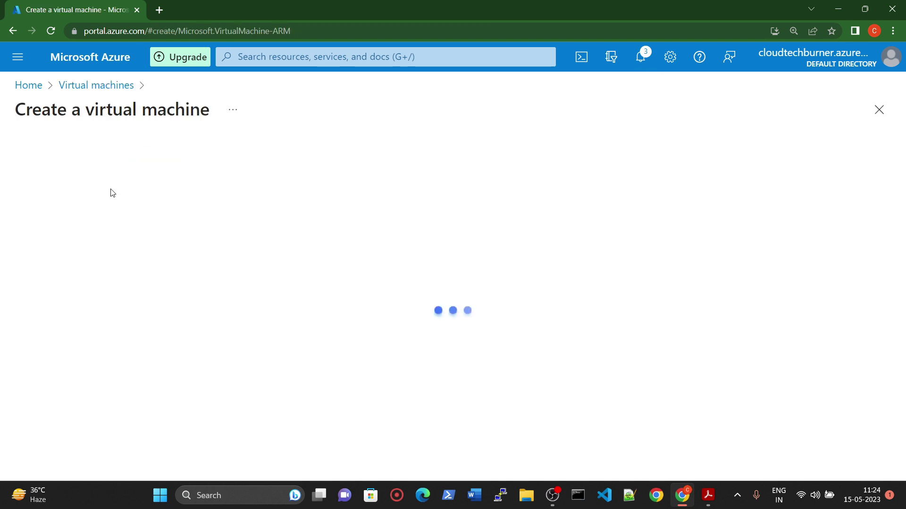
- Create a new resource group nic-rg for the virtual machine and name the machine demo-nic-vm
key("XF86AudioLowerVolume")
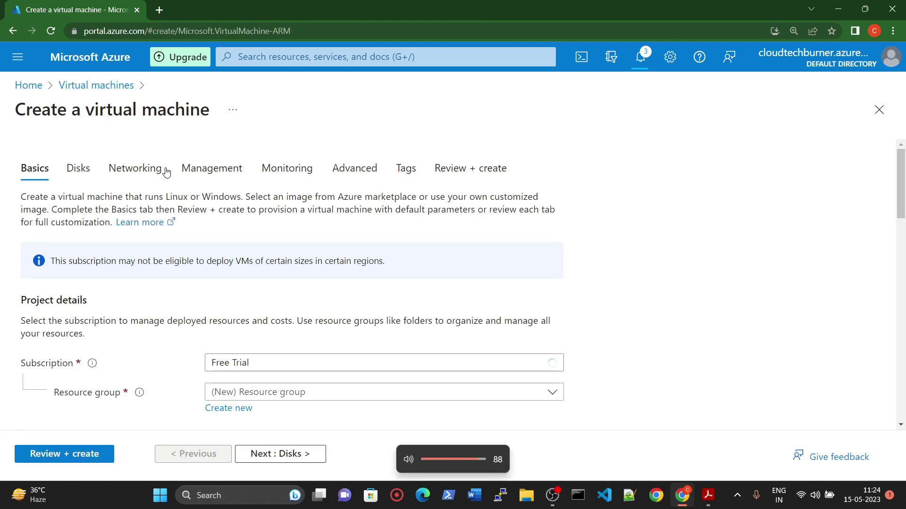
scroll(329, 356, "down", 4)
key("XF86AudioRaiseVolume")
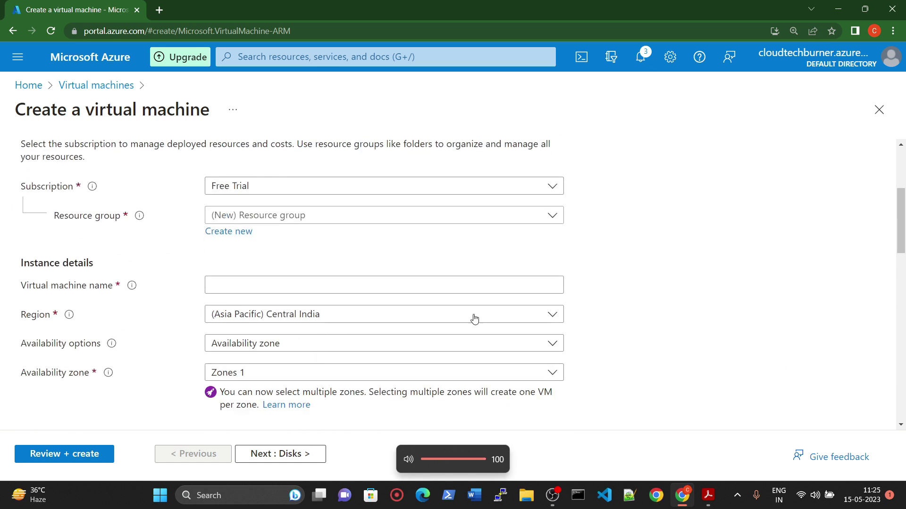
left_click(224, 234)
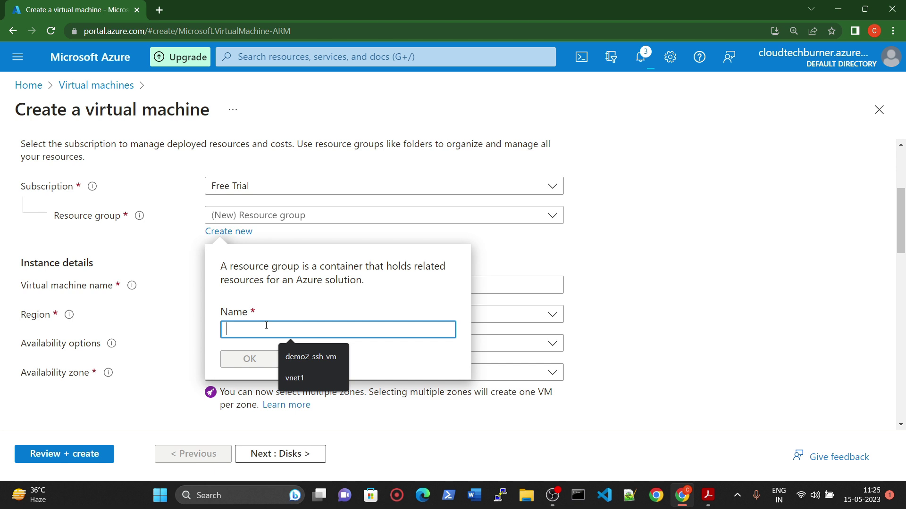
type("nic-rg")
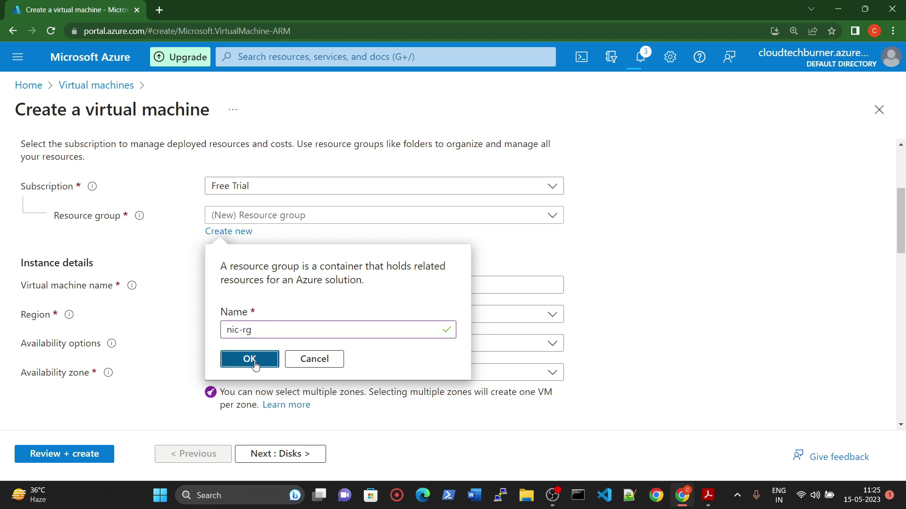
key("Return")
left_click(248, 284)
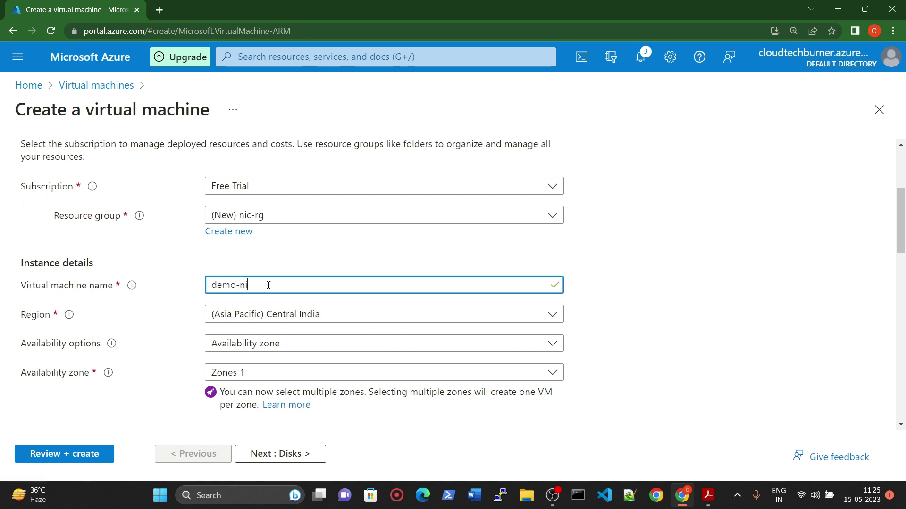
type("demo-nic-vm")
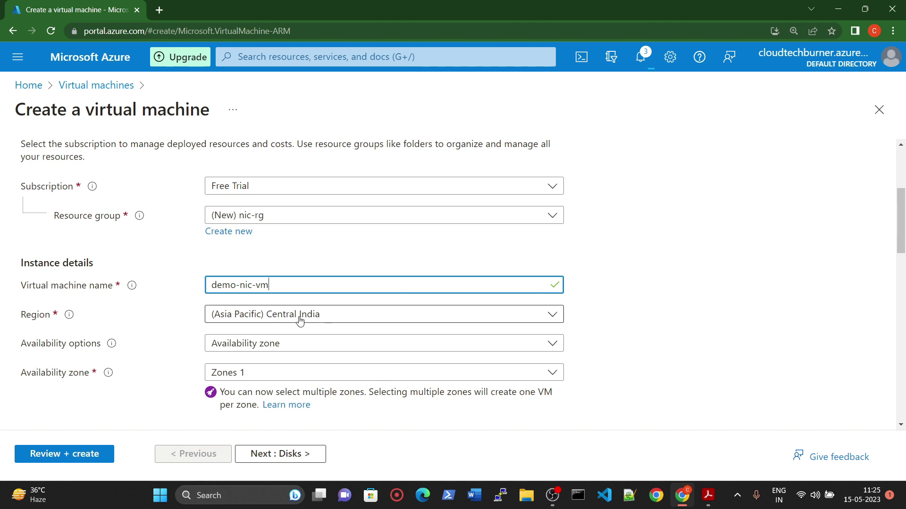
- Set the administrator account to password authentication with username azureuser, and enter and confirm the account password
scroll(283, 347, "down", 6)
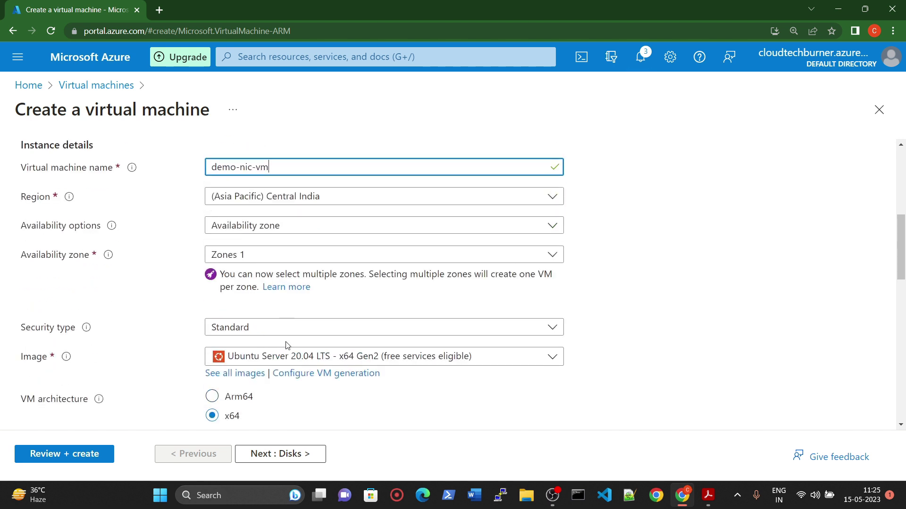
scroll(167, 257, "down", 5)
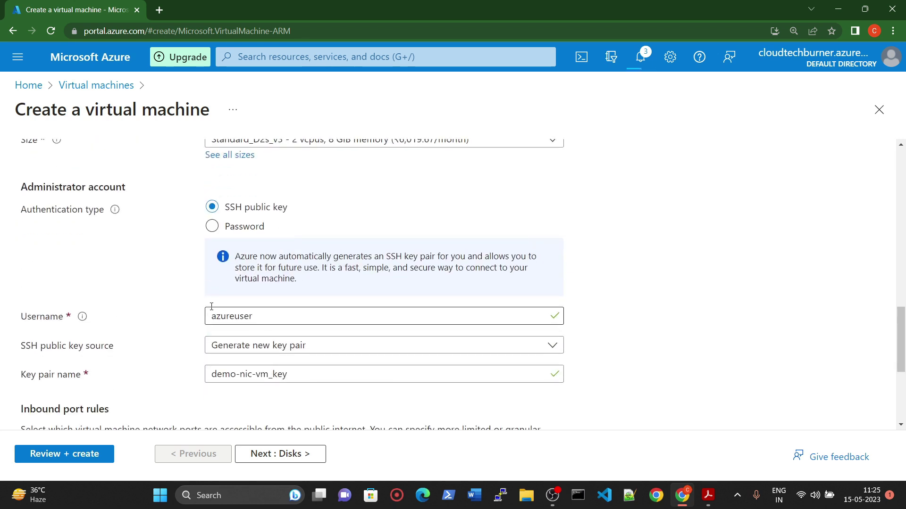
left_click(211, 227)
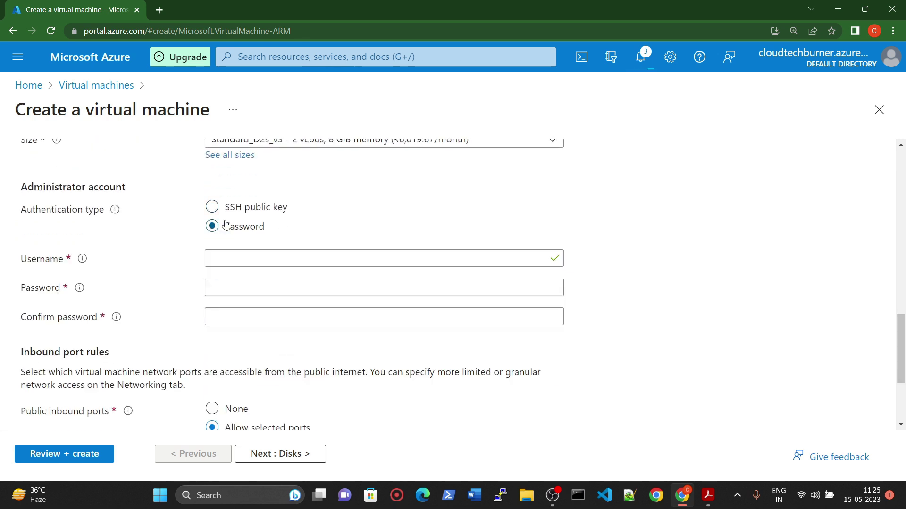
left_click(222, 208)
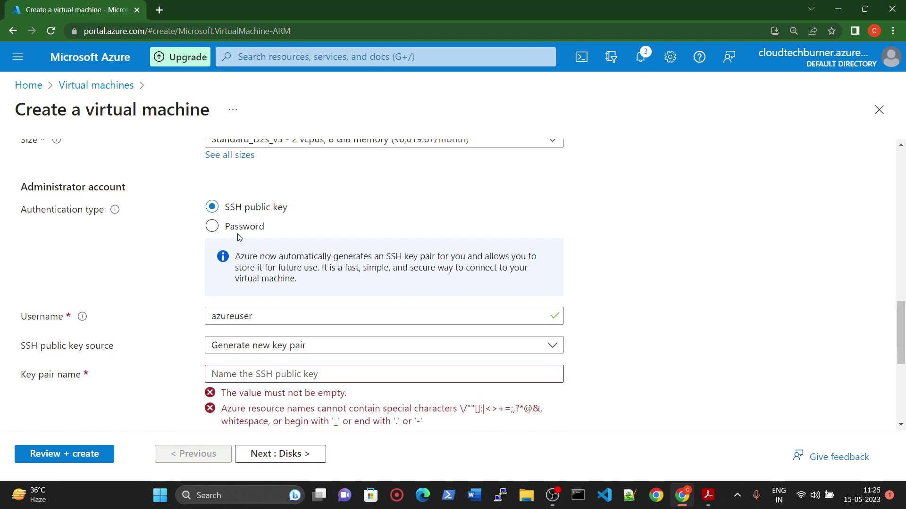
left_click(236, 228)
left_click(244, 253)
type("az")
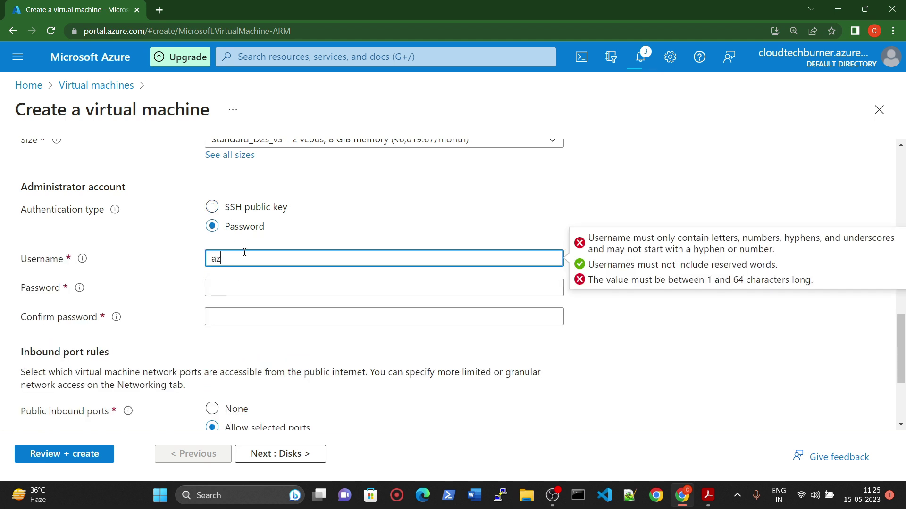
type("ureuser")
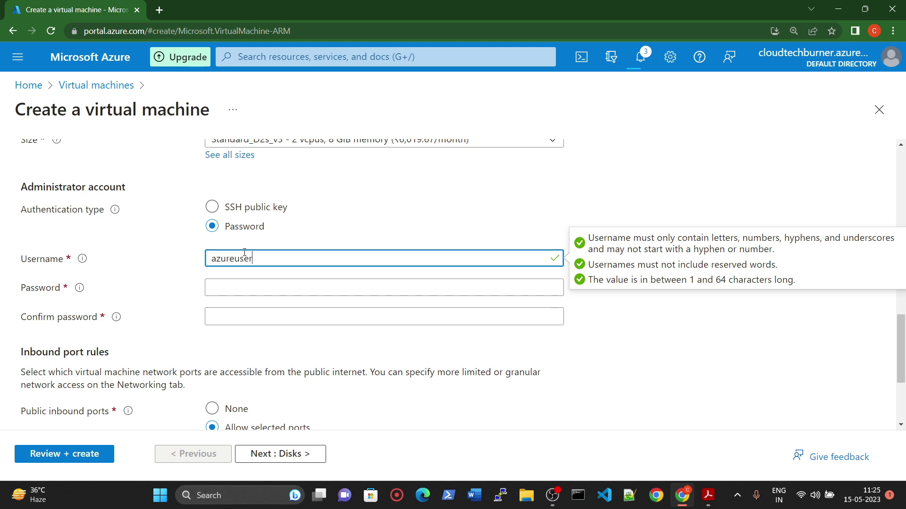
key("Tab")
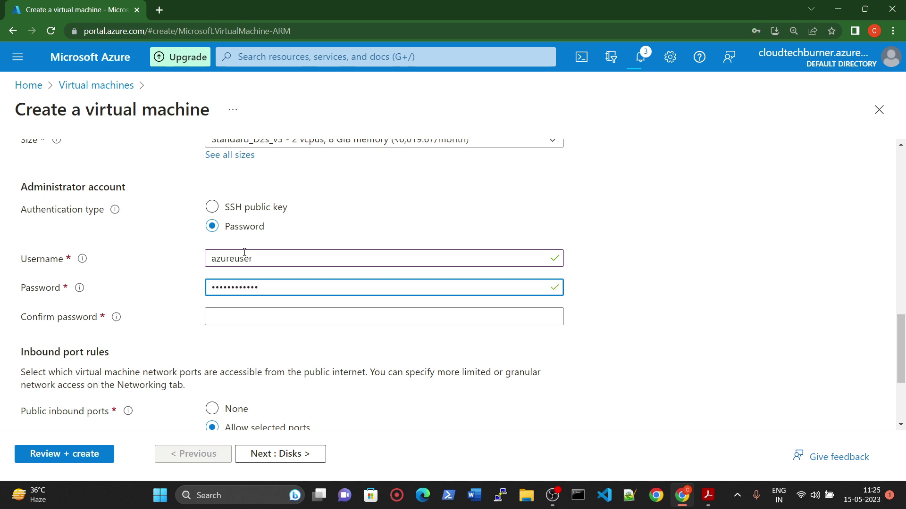
left_click(229, 317)
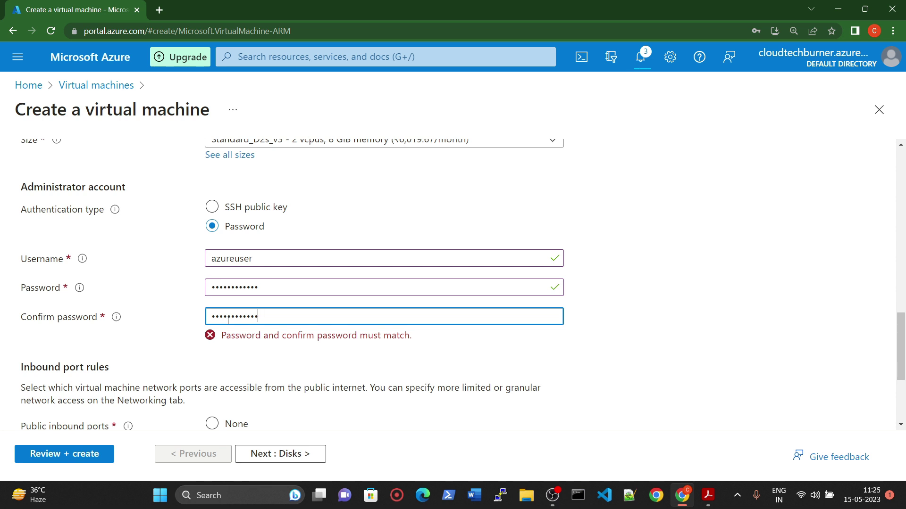
- Allow HTTP (80) and HTTPS (443) in addition to SSH (22) as public inbound ports
scroll(252, 353, "down", 3)
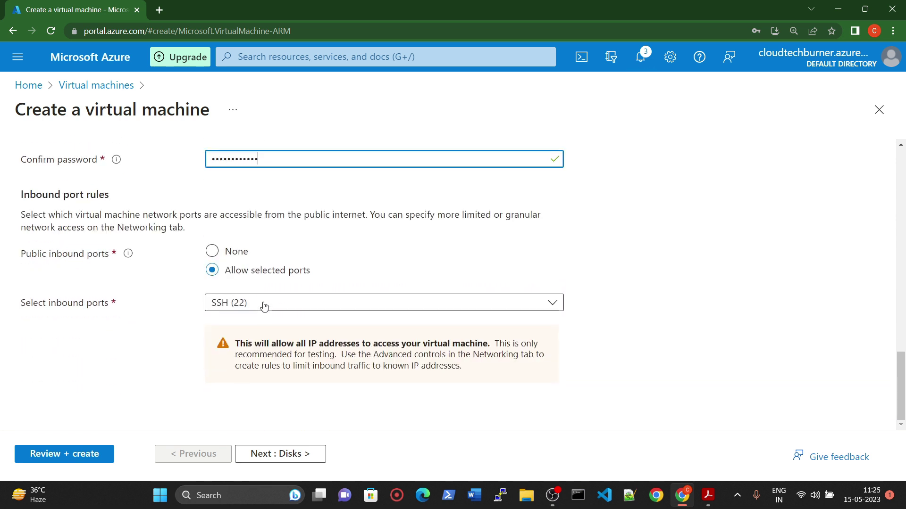
left_click(264, 305)
left_click(243, 325)
left_click(222, 347)
left_click(152, 383)
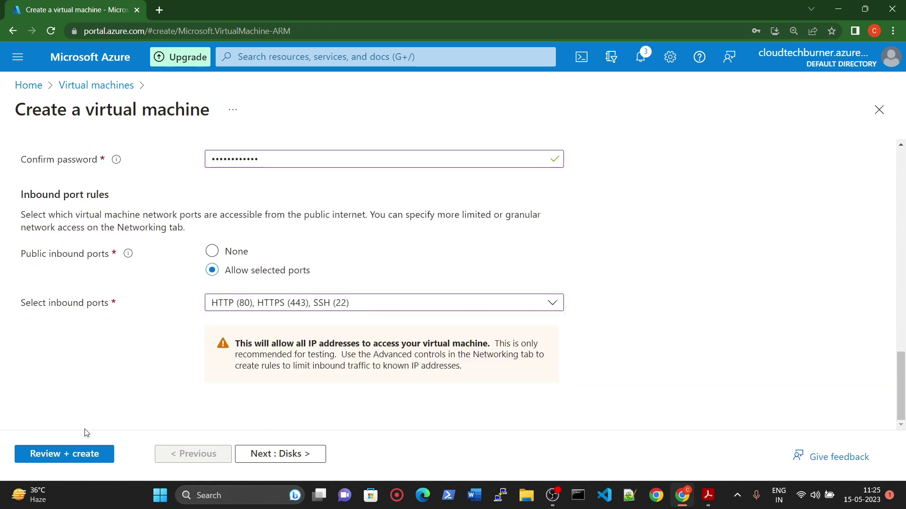
- Submit the virtual machine for review, and reselect the new public IP demo-nic-vm-ip in its networking settings
left_click(74, 455)
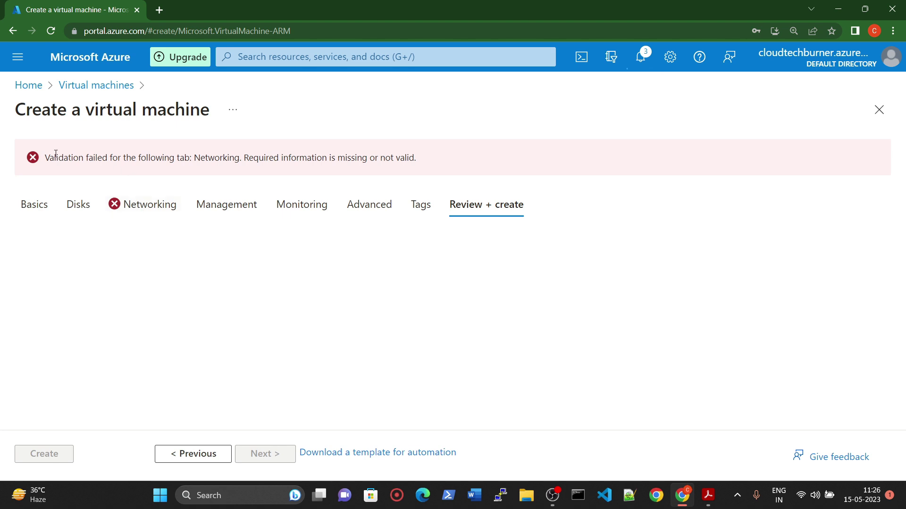
left_click(147, 208)
scroll(347, 283, "down", 2)
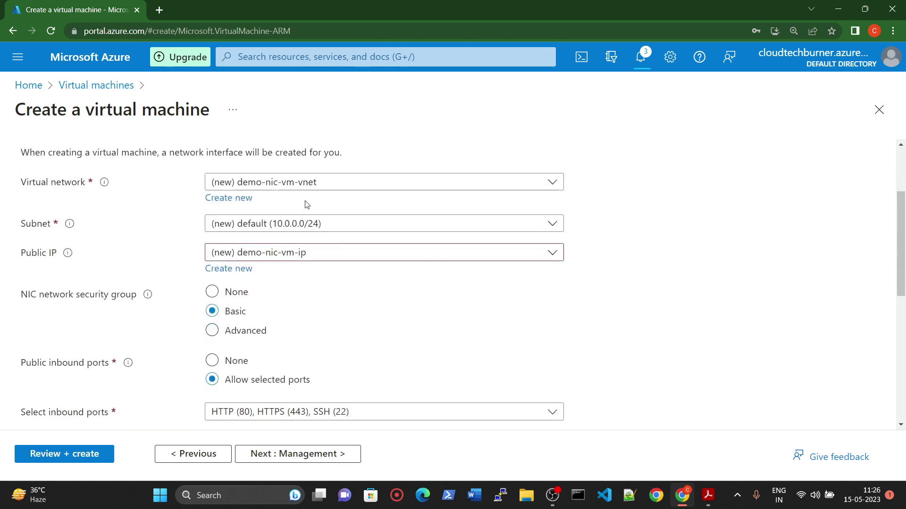
left_click(300, 253)
left_click(285, 279)
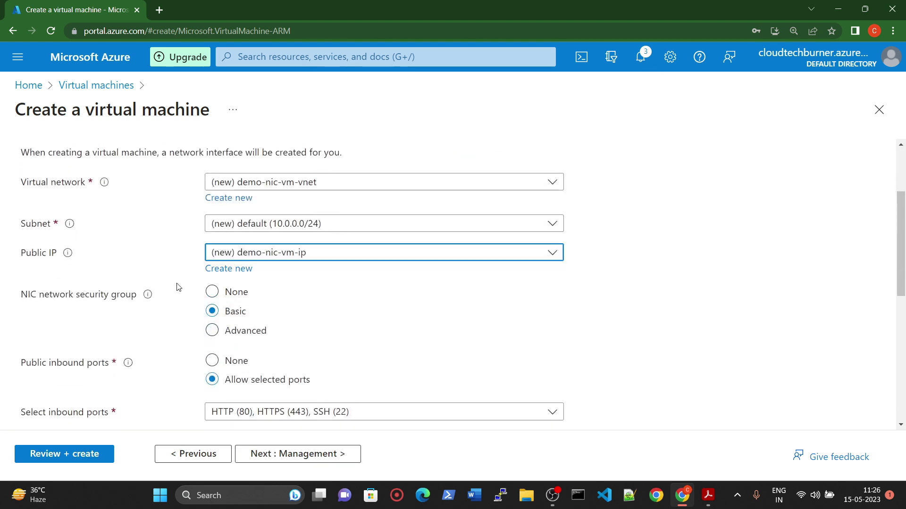
scroll(195, 370, "down", 3)
scroll(195, 371, "down", 3)
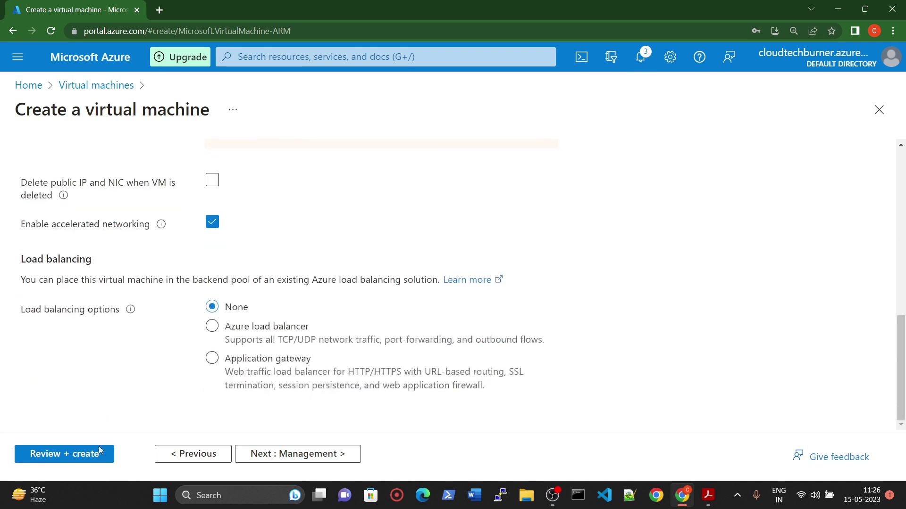
- Validate the virtual machine configuration again and deploy the machine
left_click(97, 454)
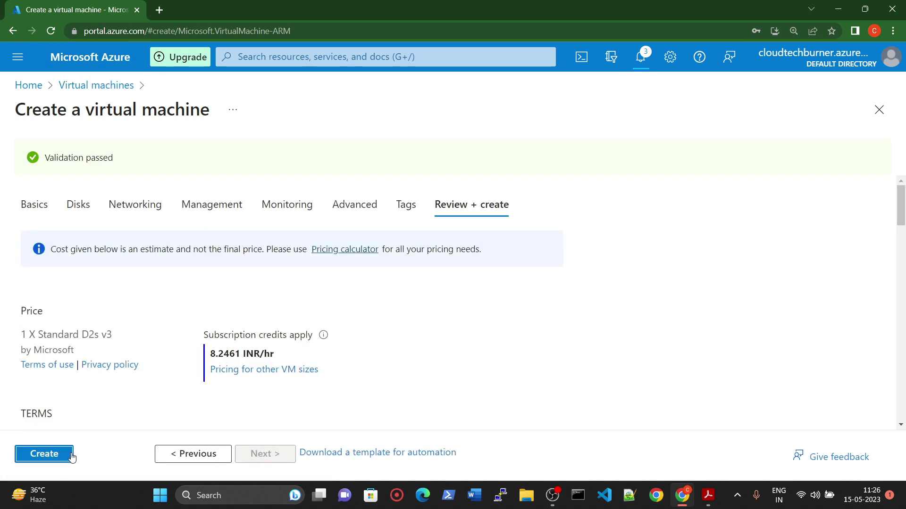
left_click(47, 455)
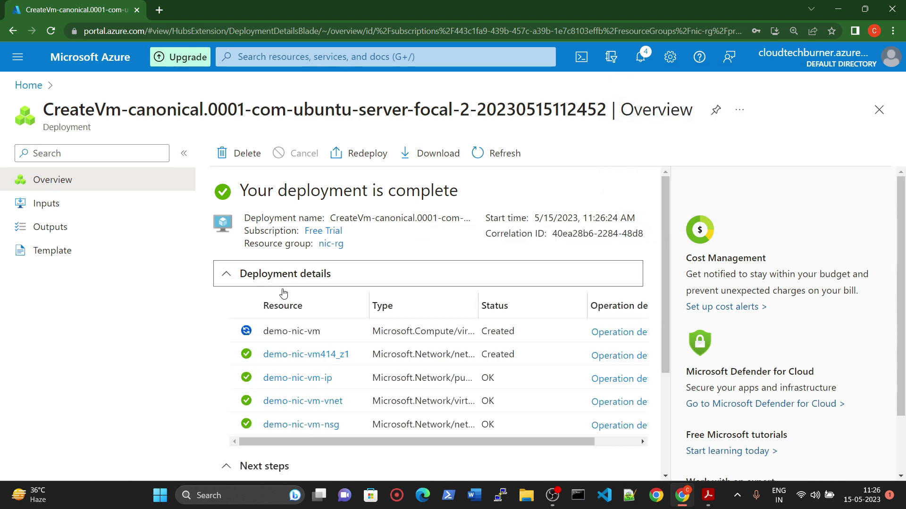
scroll(325, 302, "down", 1)
scroll(266, 307, "up", 1)
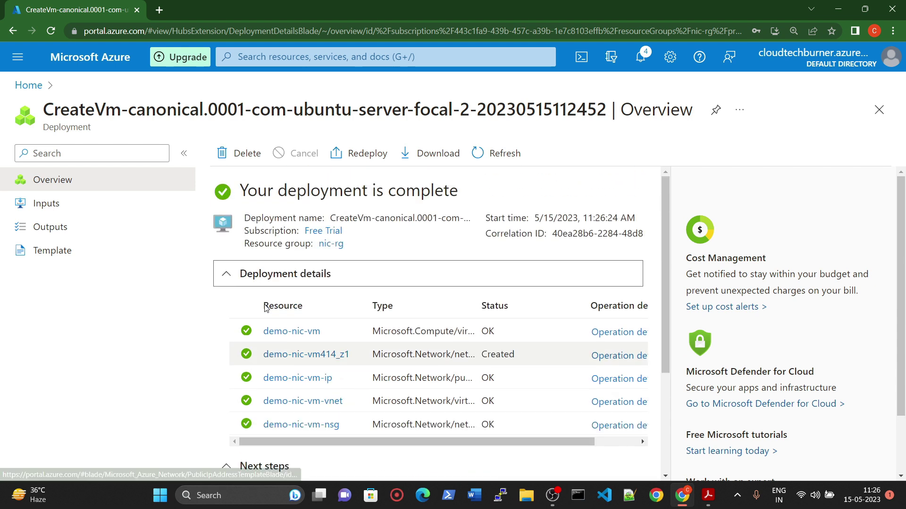
- Open demo-nic-vm from the Virtual machines service and filter its settings by "network"
left_click(29, 85)
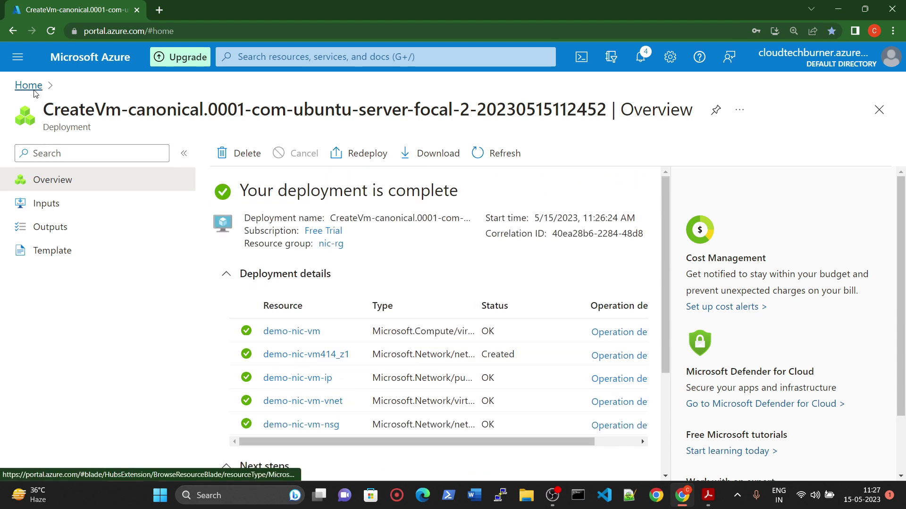
left_click(175, 153)
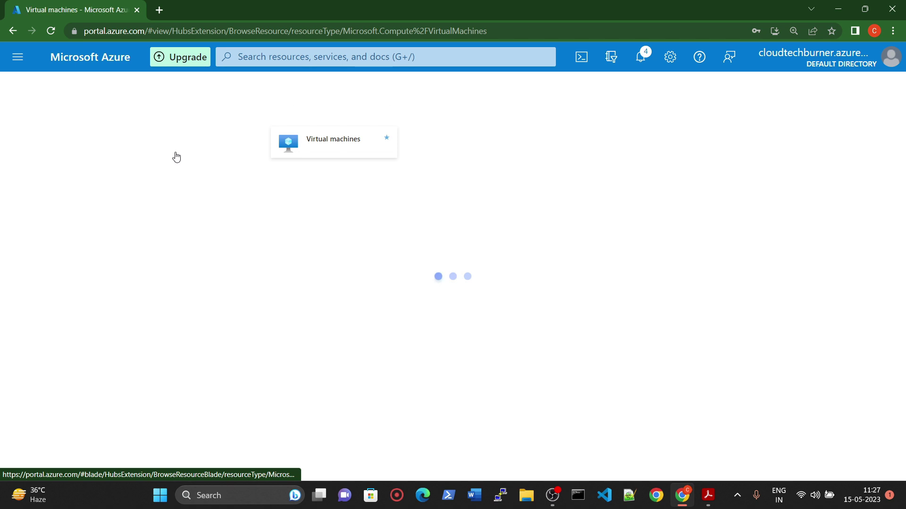
left_click(97, 271)
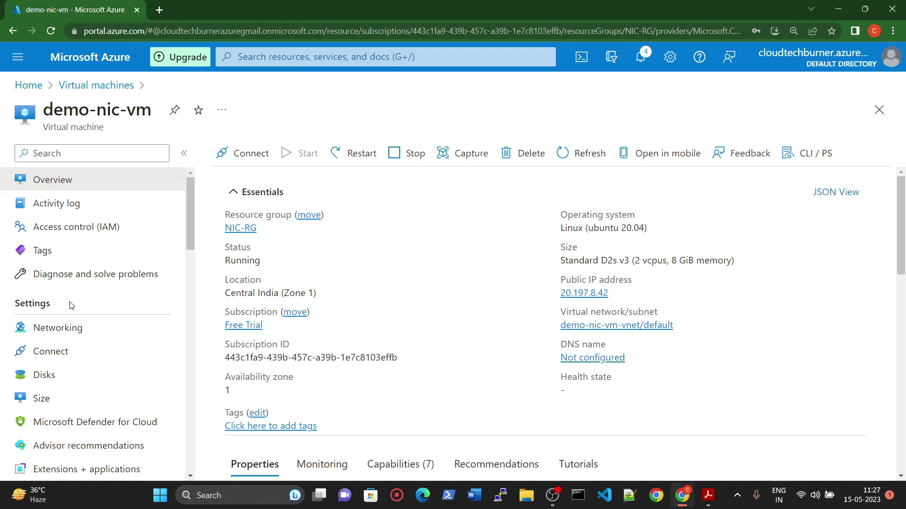
scroll(85, 424, "down", 3)
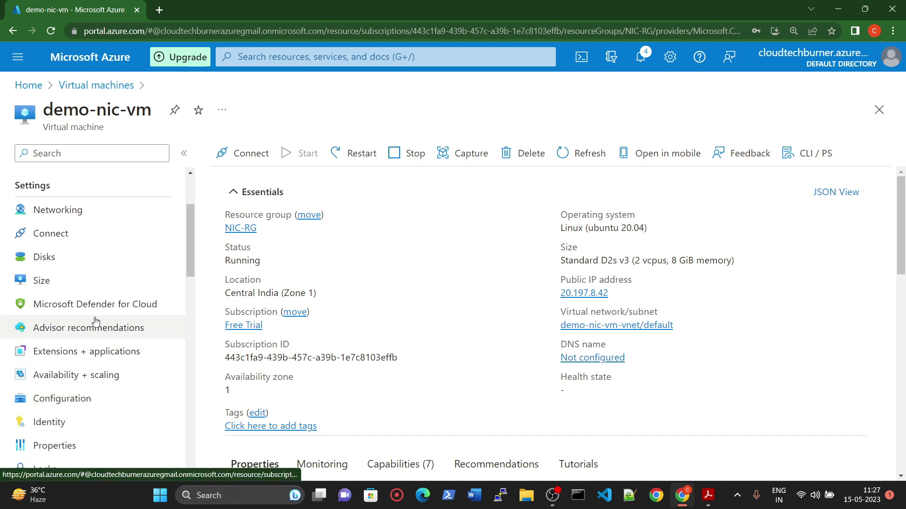
scroll(101, 323, "up", 3)
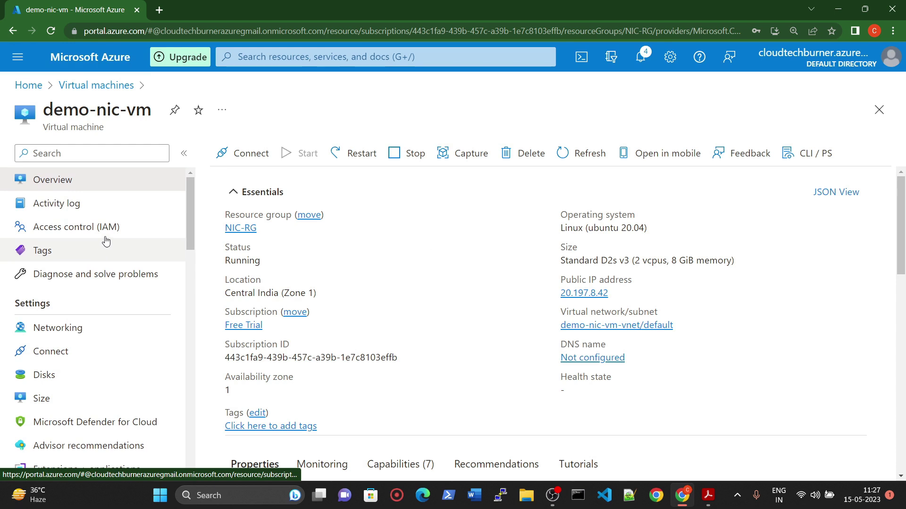
left_click(120, 158)
type("ne")
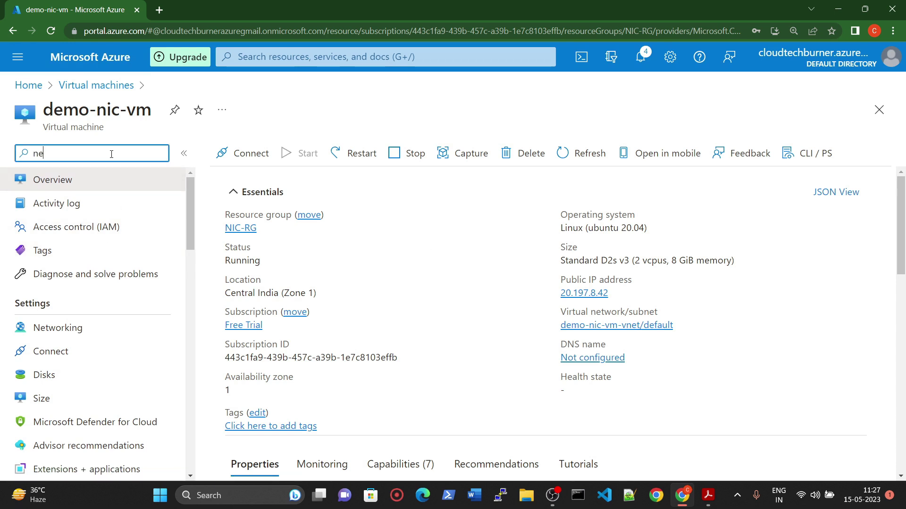
type("twork")
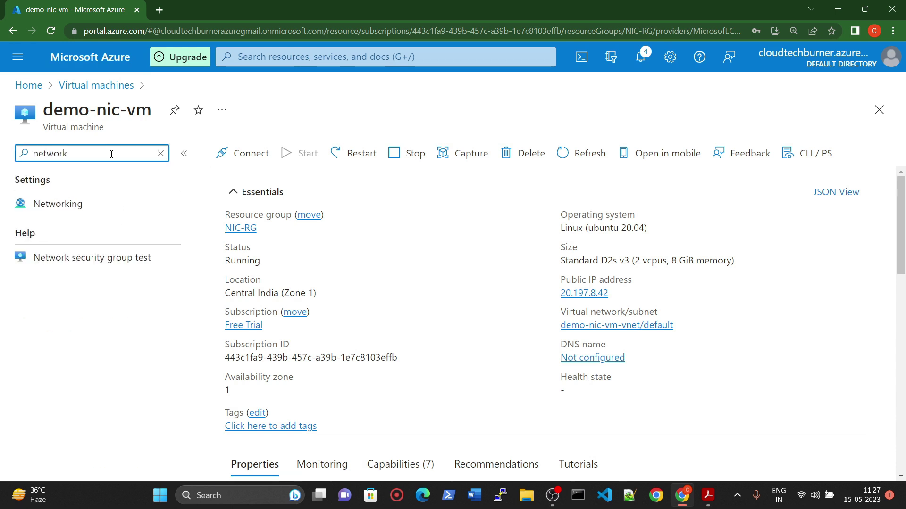
- Search the portal for "network" and open the Network interfaces service
left_click(380, 55)
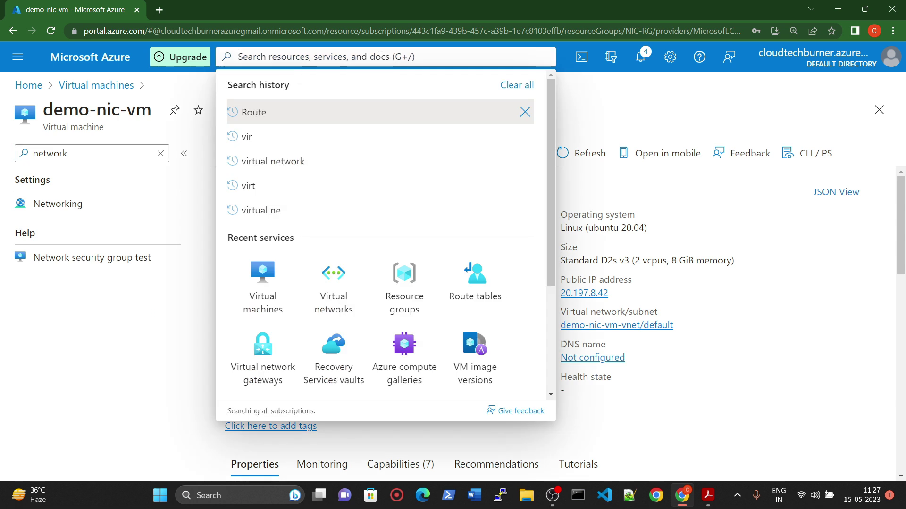
type("network")
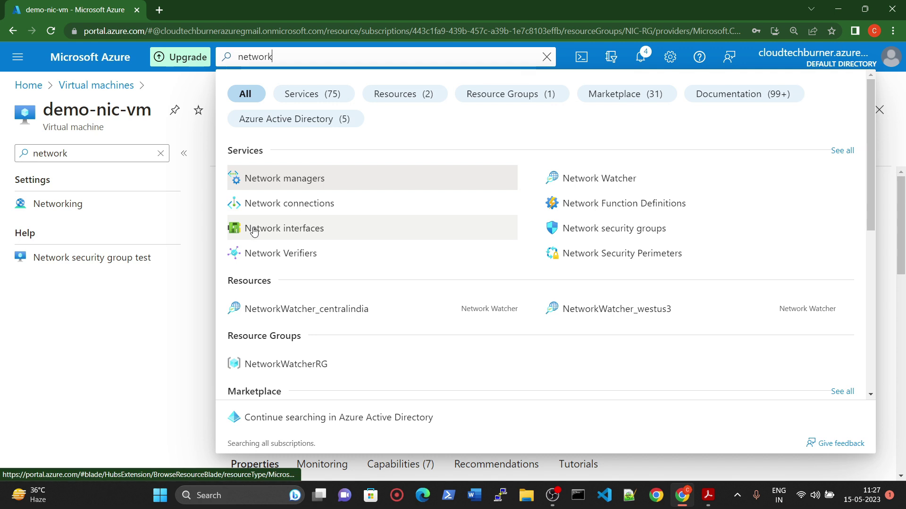
left_click(258, 231)
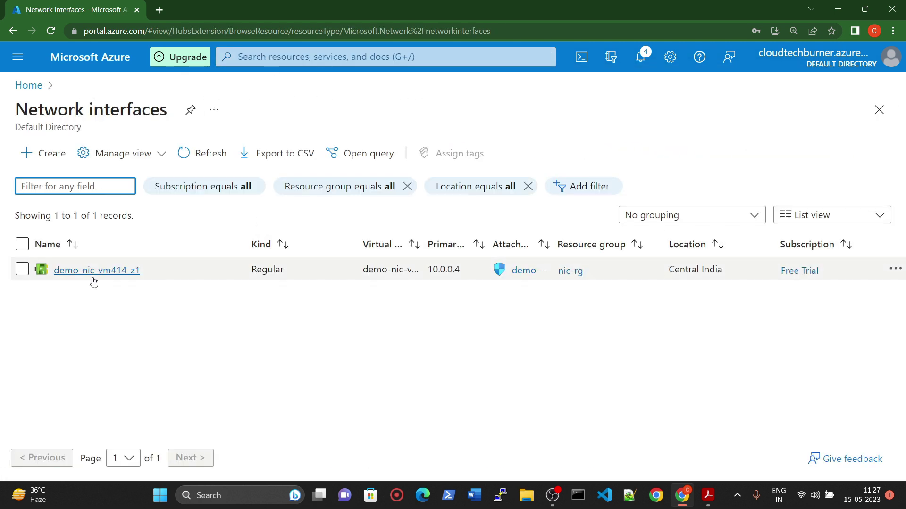
- Start a new network interface in resource group nic-rg and name it nic-vm
left_click(45, 161)
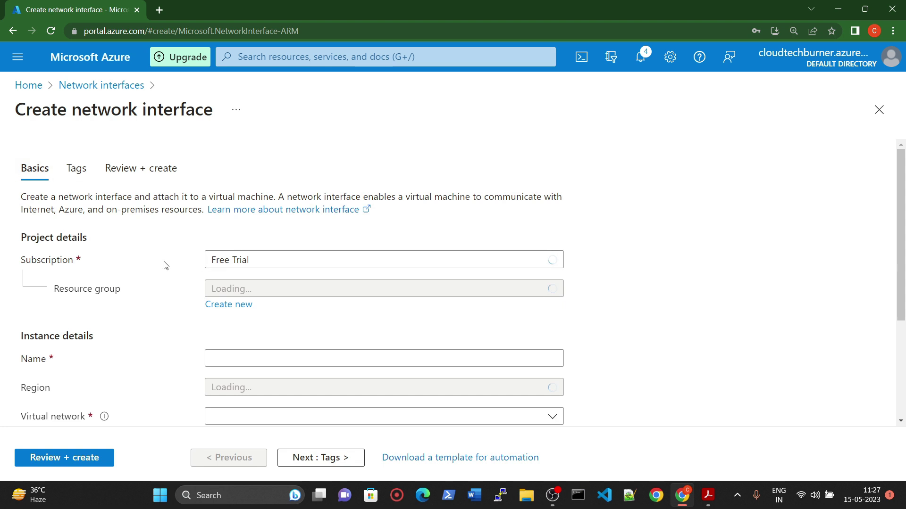
scroll(299, 237, "down", 1)
left_click(265, 233)
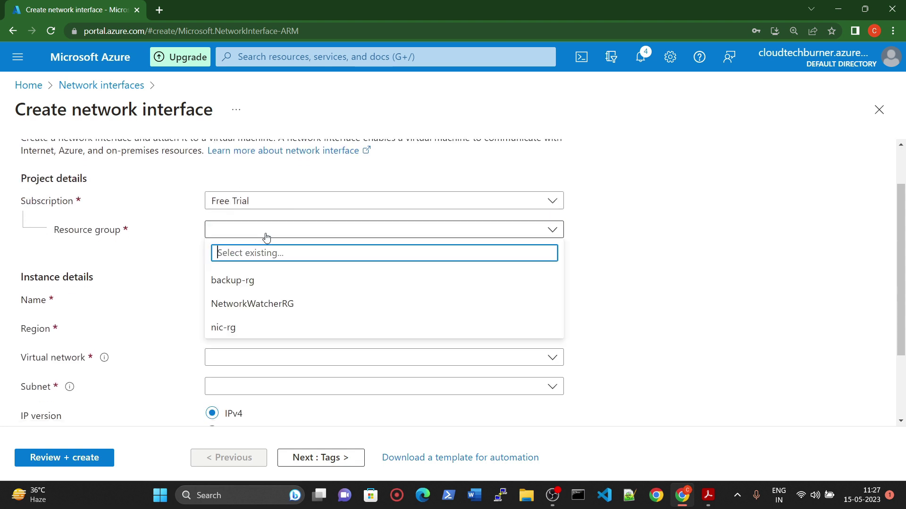
left_click(245, 331)
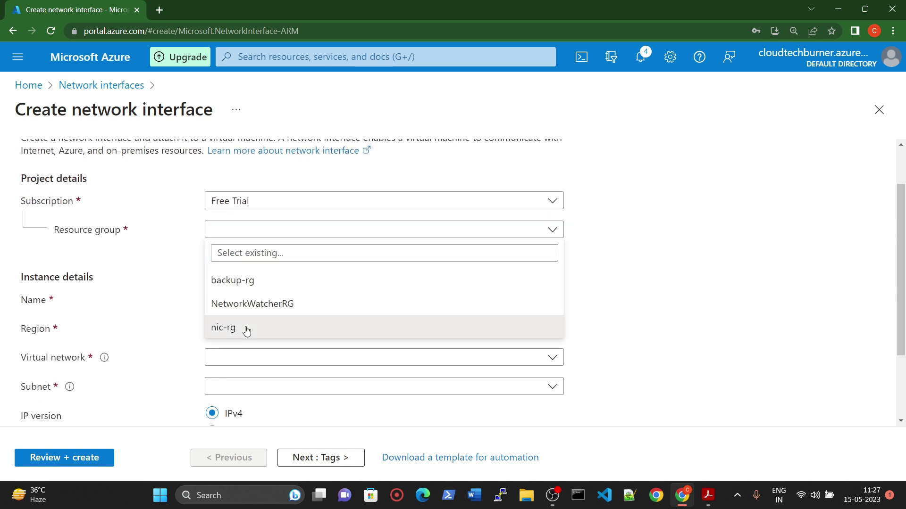
left_click(241, 304)
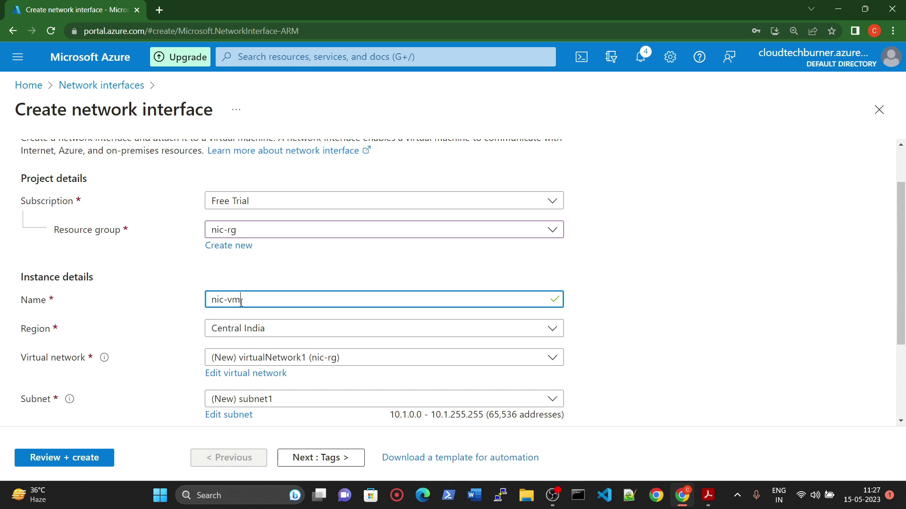
- Assign the network interface to virtual network demo-nic-vm-vnet and its default subnet (10.0.0.0/24)
left_click(282, 359)
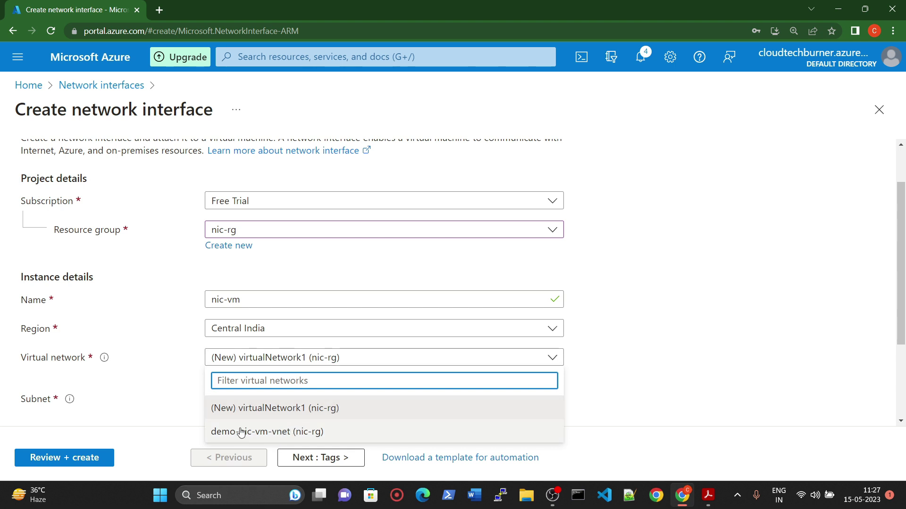
left_click(282, 432)
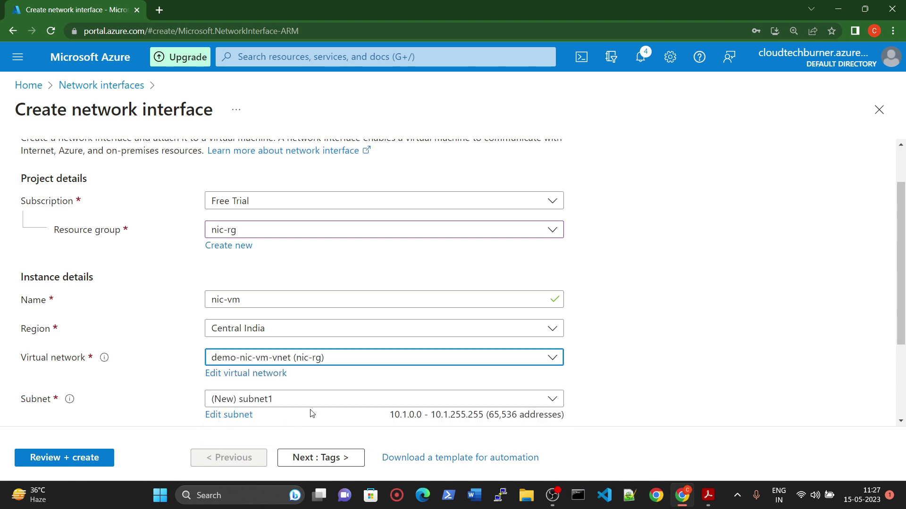
left_click(277, 401)
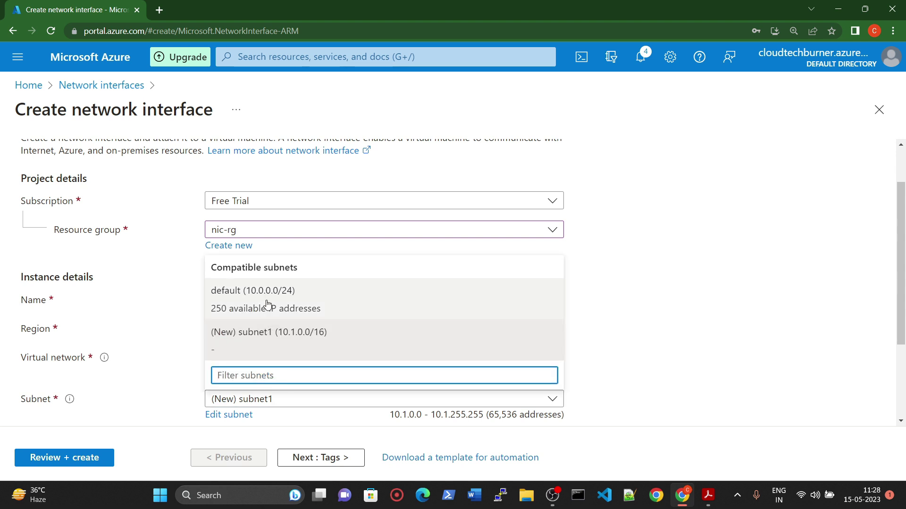
left_click(279, 290)
scroll(262, 415, "down", 3)
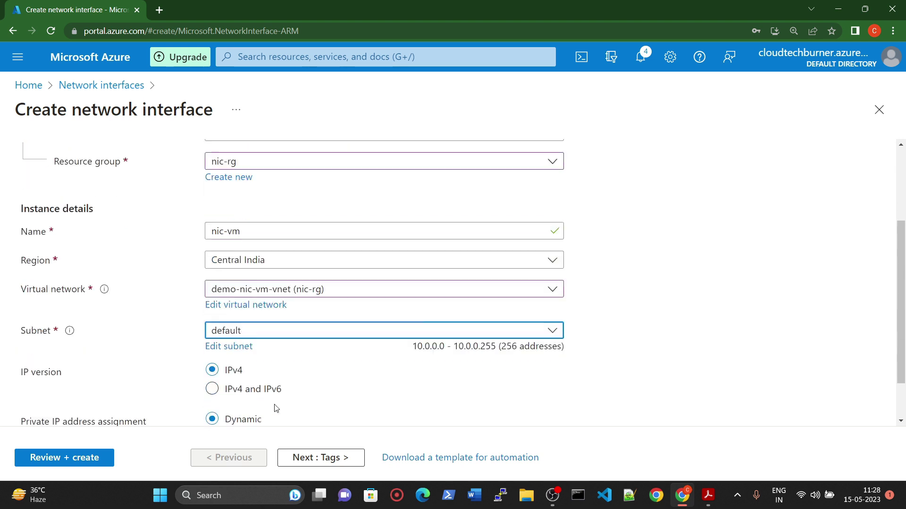
- Validate and create the network interface nic-vm, and open the deployed resource's overview
left_click(88, 460)
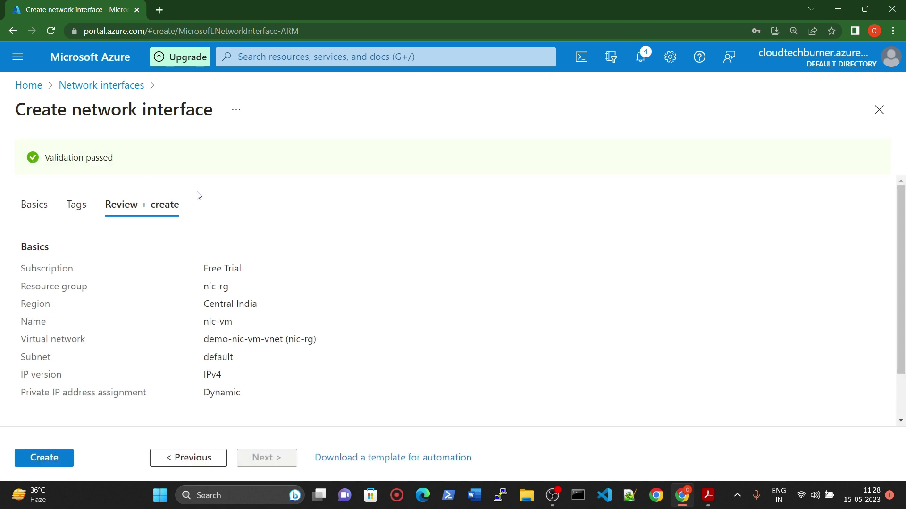
left_click(46, 465)
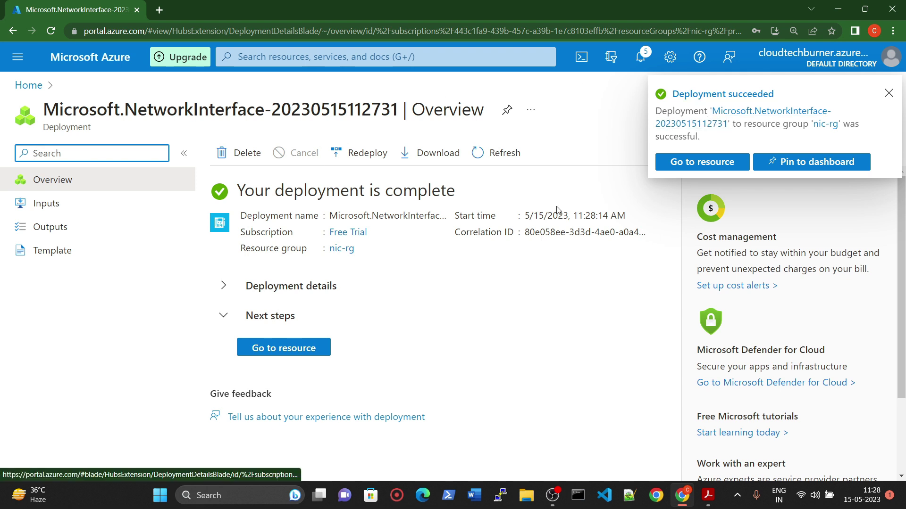
left_click(295, 348)
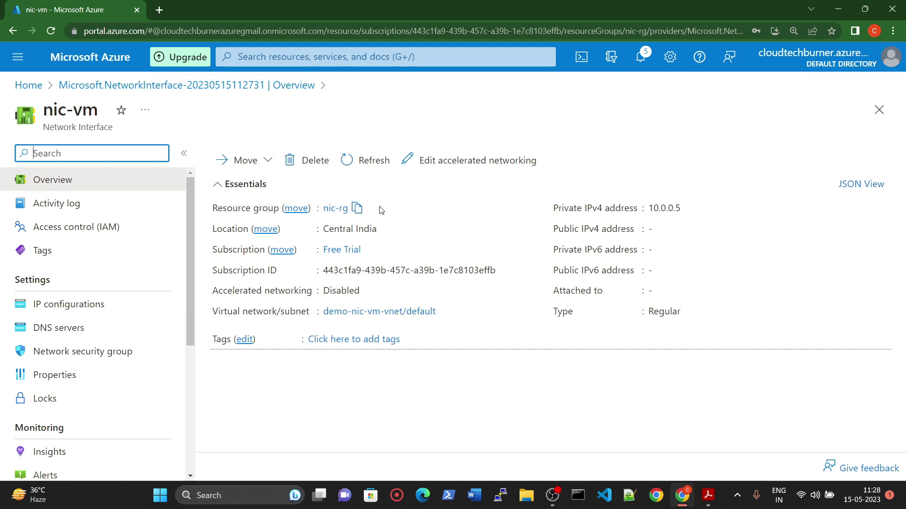
- Return to the portal home page and open resource group nic-rg from the Resource groups service
left_click(118, 85)
left_click(28, 86)
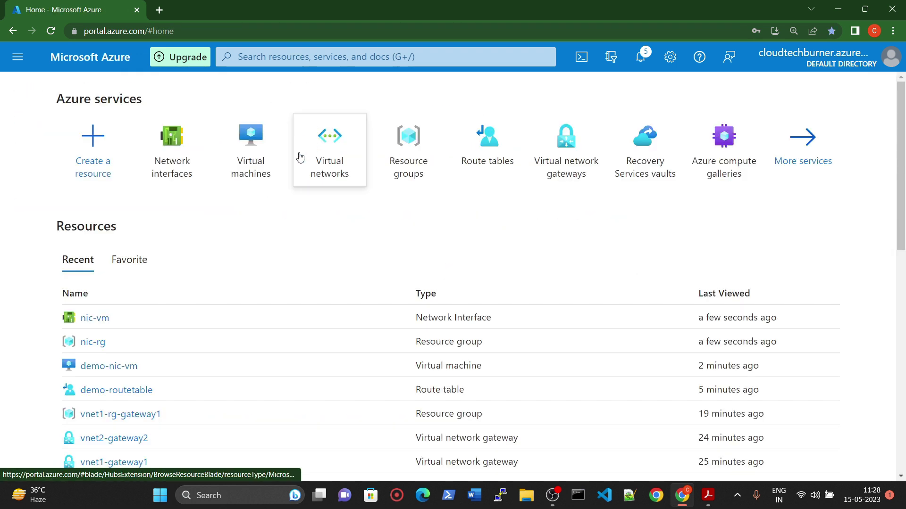
left_click(408, 141)
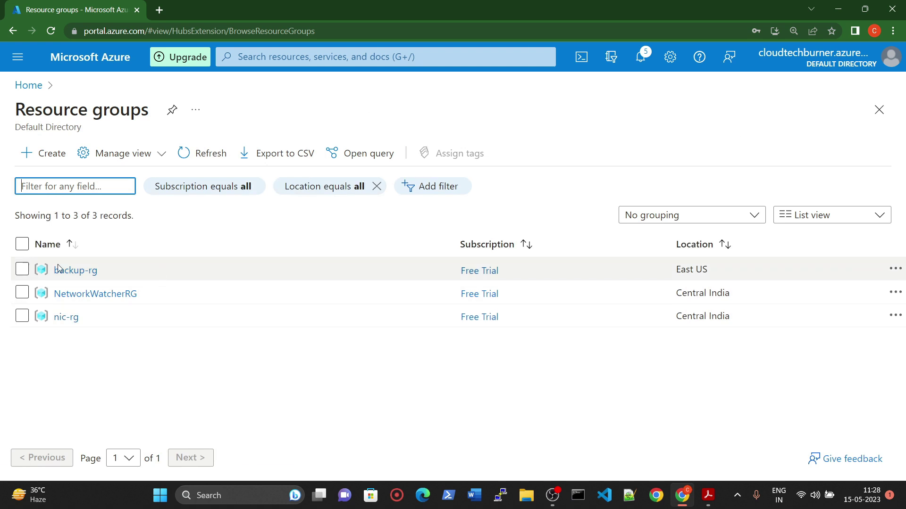
left_click(67, 321)
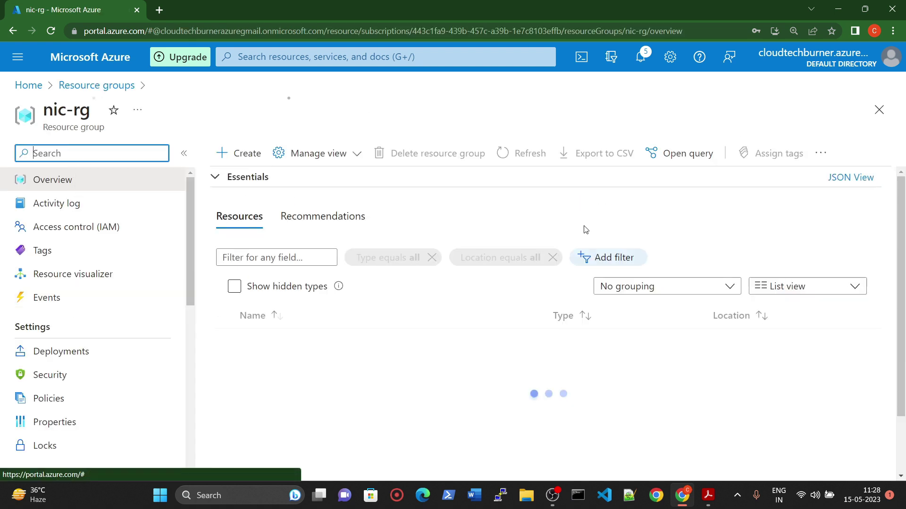
- Delete resource group nic-rg with all its resources, applying force delete for virtual machines and confirming with the group name
left_click(226, 315)
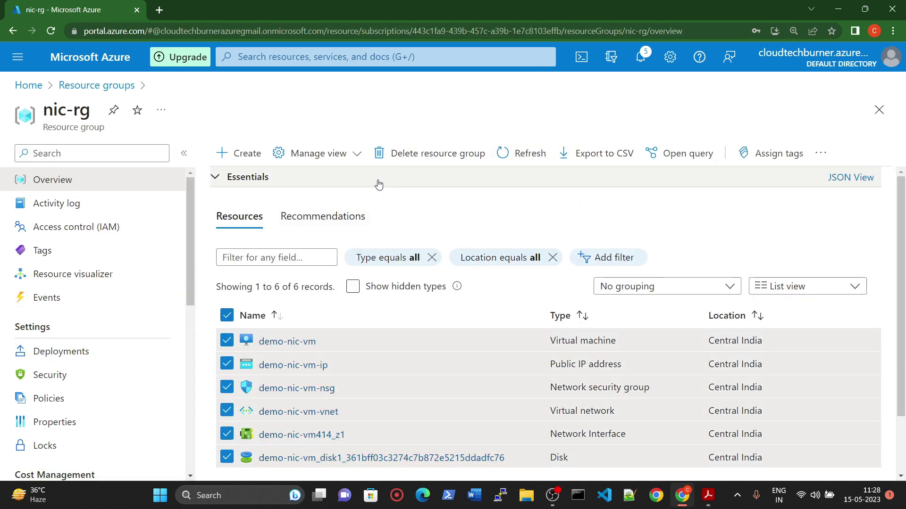
left_click(427, 154)
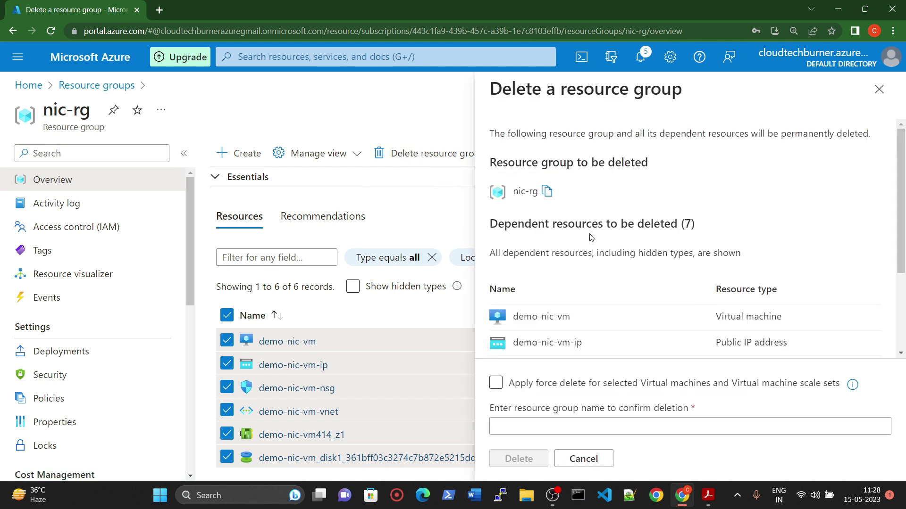
left_click(504, 387)
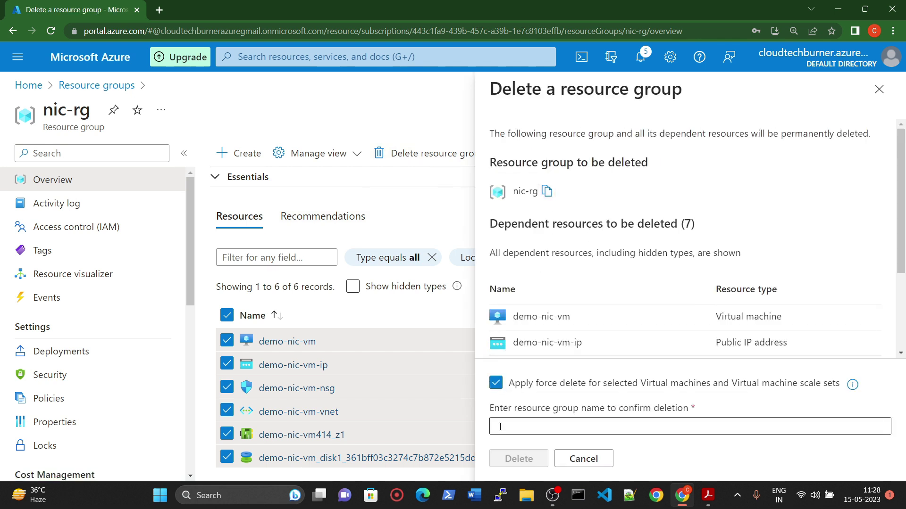
left_click(525, 432)
left_click(547, 313)
left_click(518, 458)
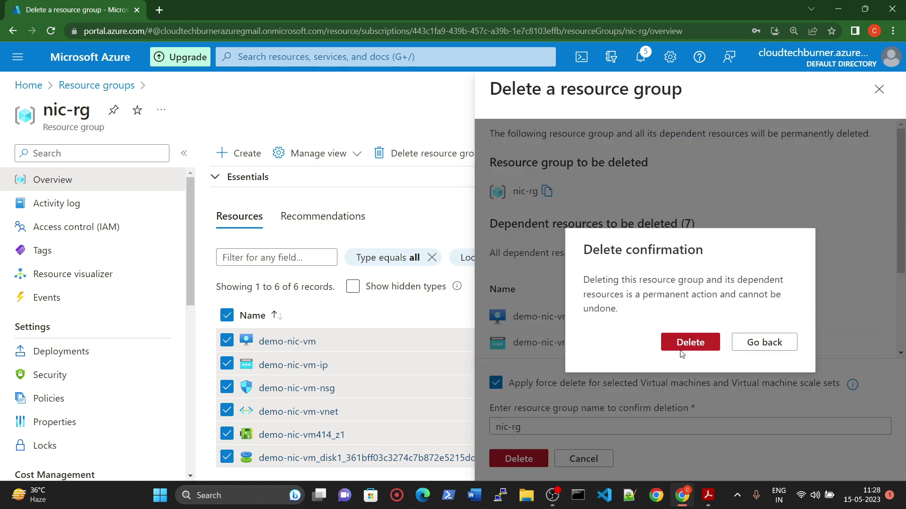
left_click(689, 342)
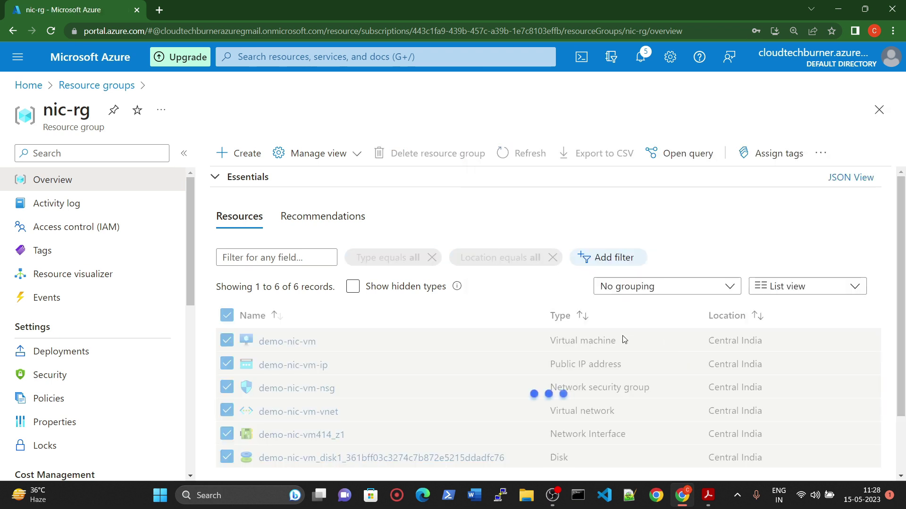